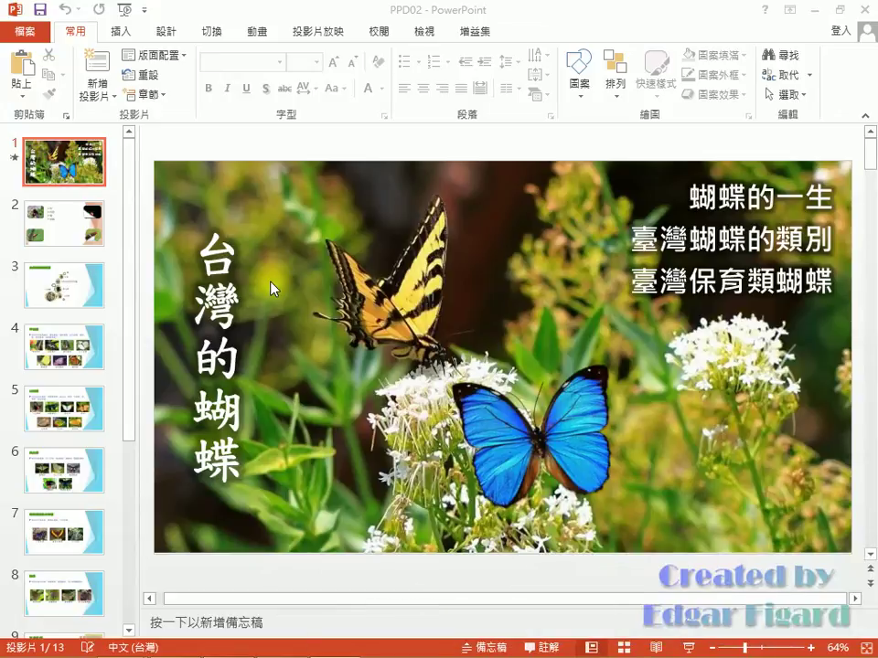
In Slide Sorter view, add a section starting at slide 3 and rename it 蝴蝶類別.
click(621, 647)
drag(754, 648, 719, 646)
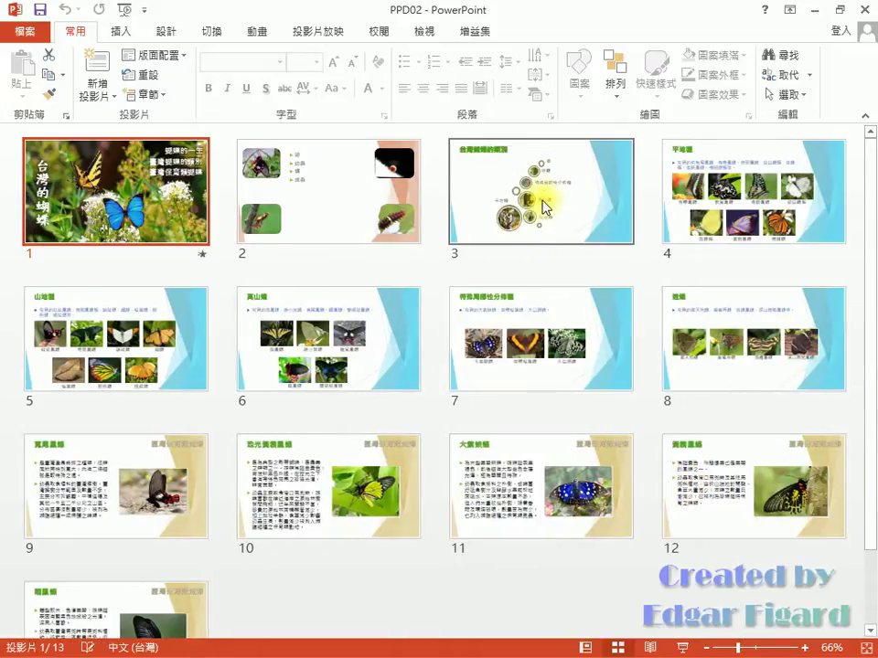
click(545, 196)
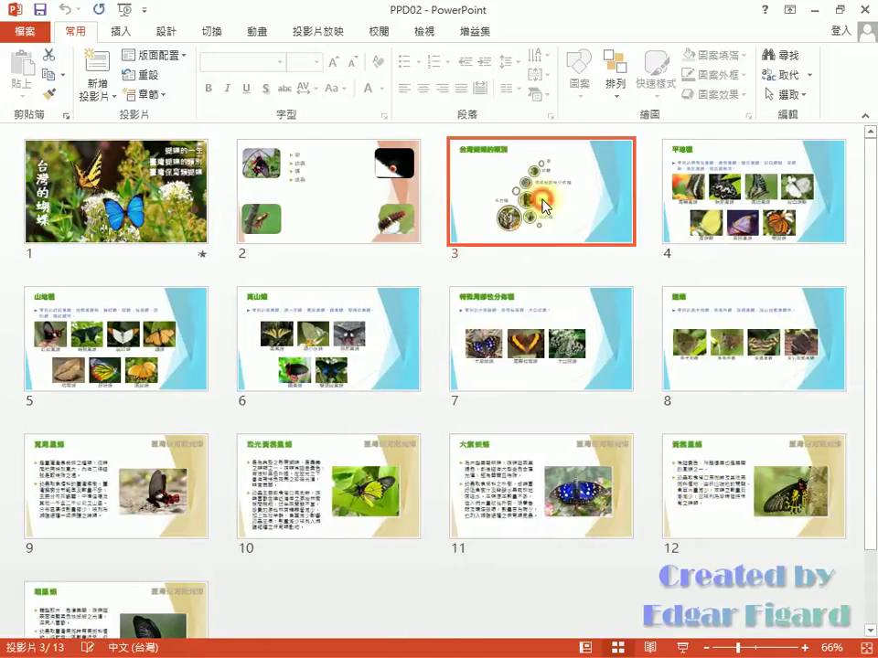
click(151, 94)
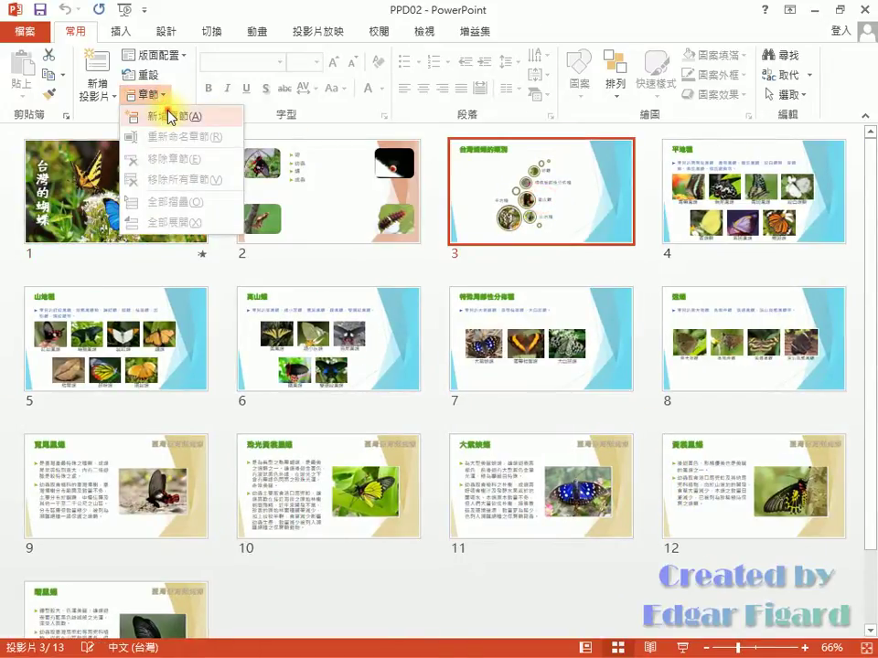
click(163, 115)
right_click(57, 327)
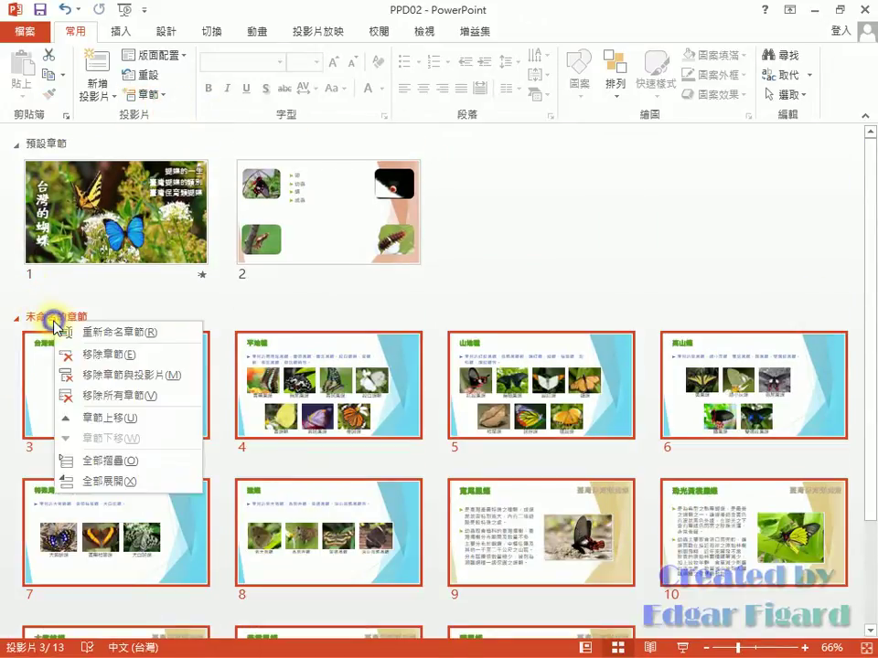
click(94, 331)
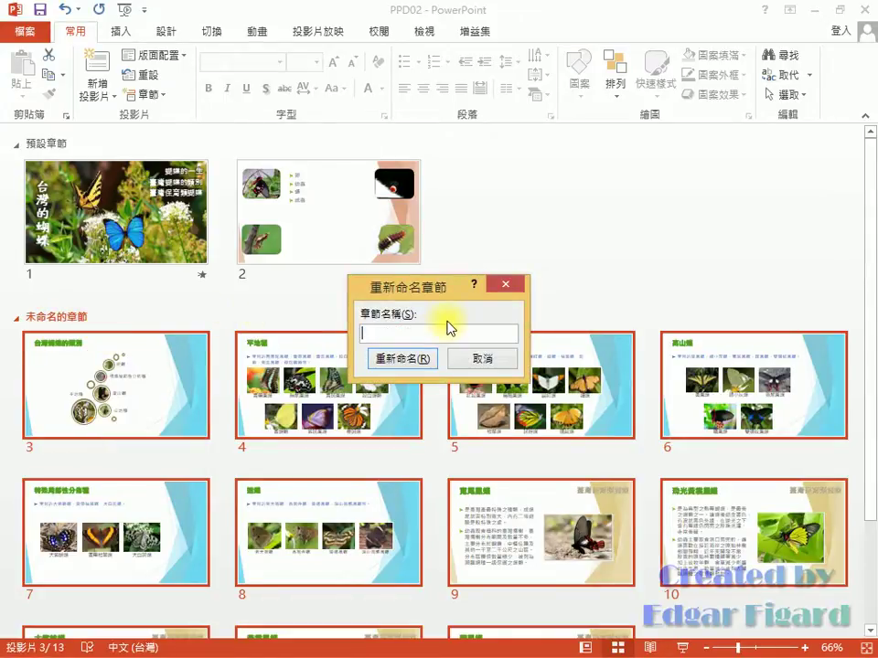
text(台ij2)
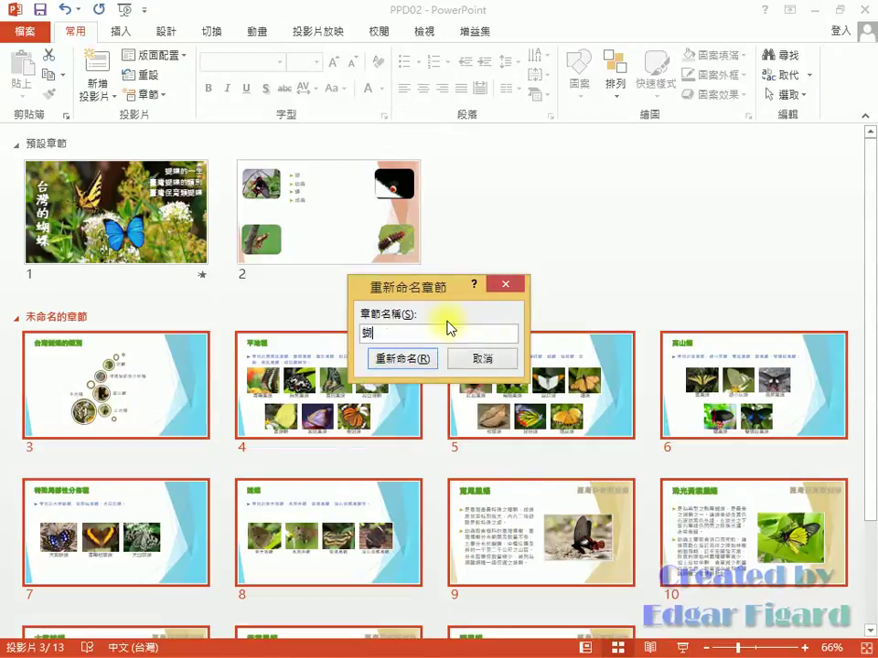
text(蝶火大)
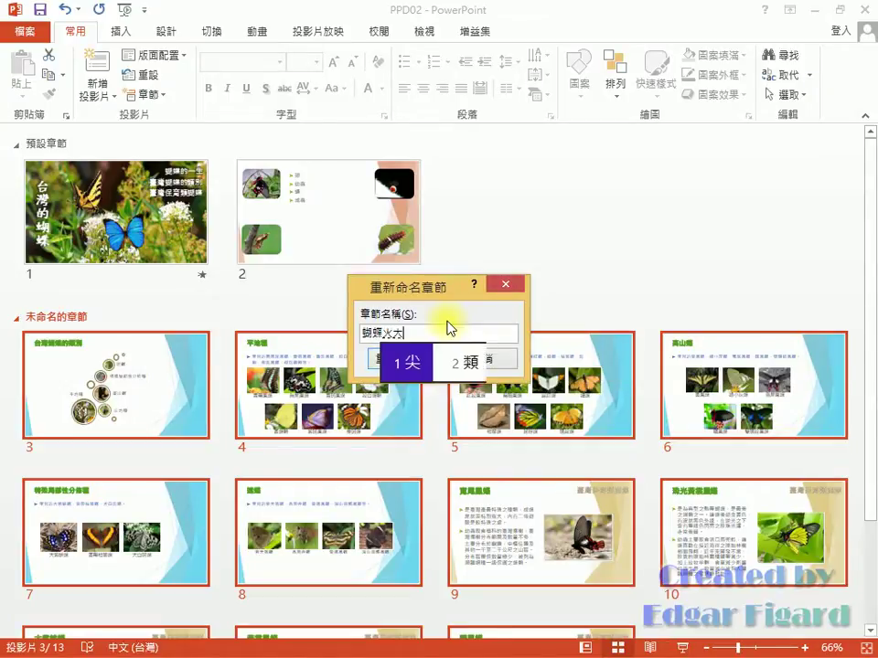
text(類rsln5)
key(Return)
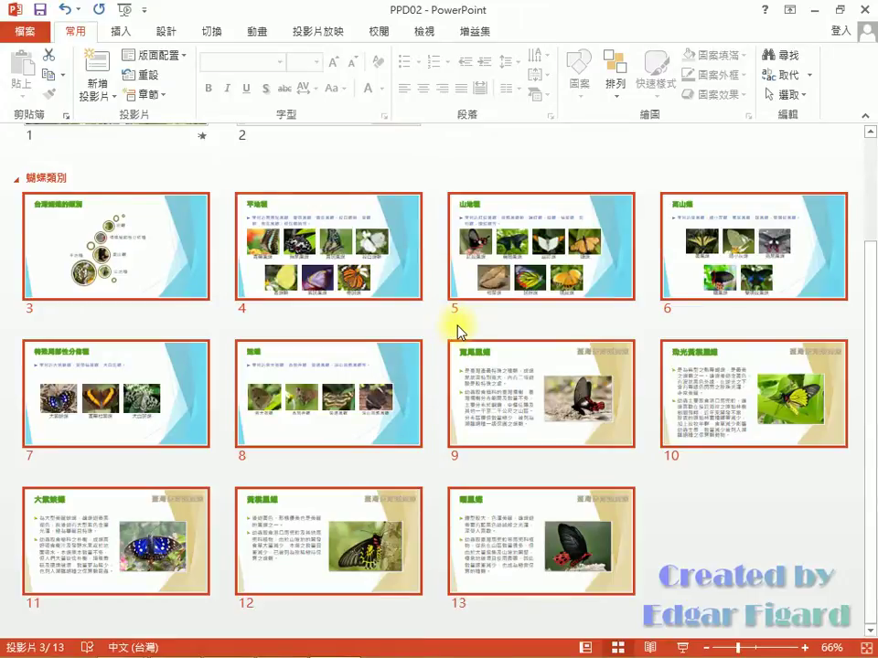
Add a section starting at slide 9 and rename it 保育類蝴蝶.
click(509, 363)
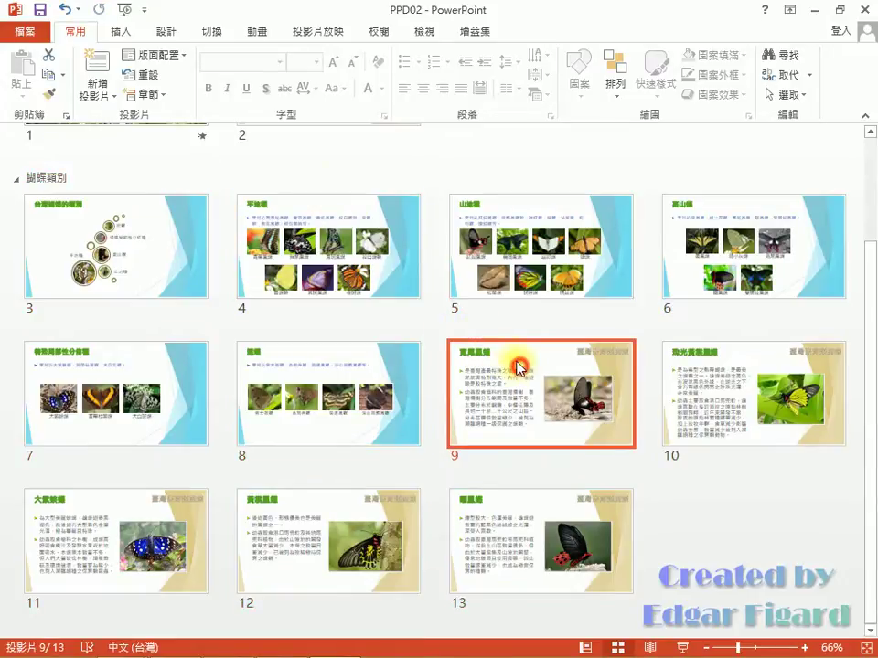
click(167, 96)
click(179, 112)
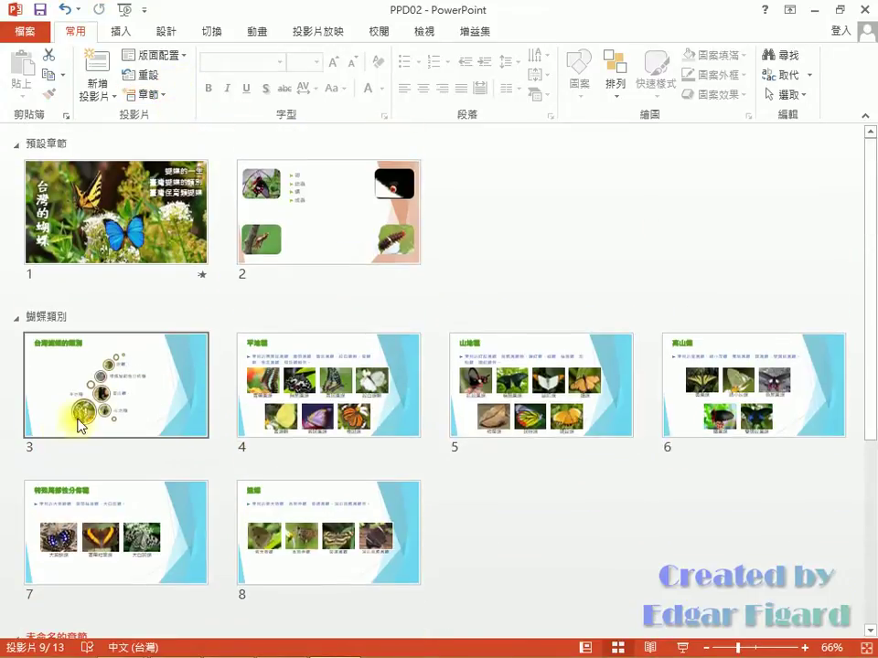
scroll(82, 428, down, 5)
right_click(75, 325)
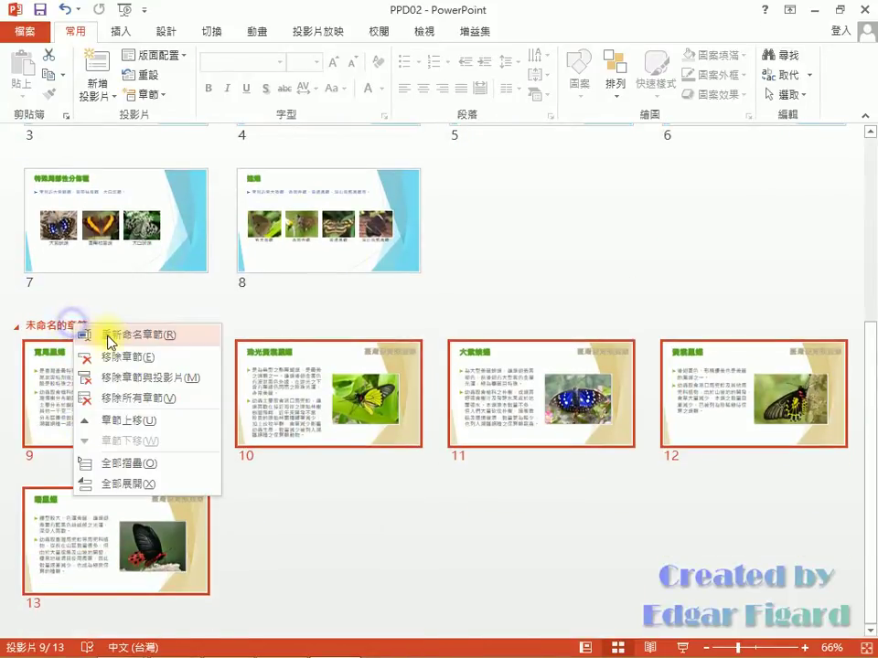
click(117, 349)
text(保)
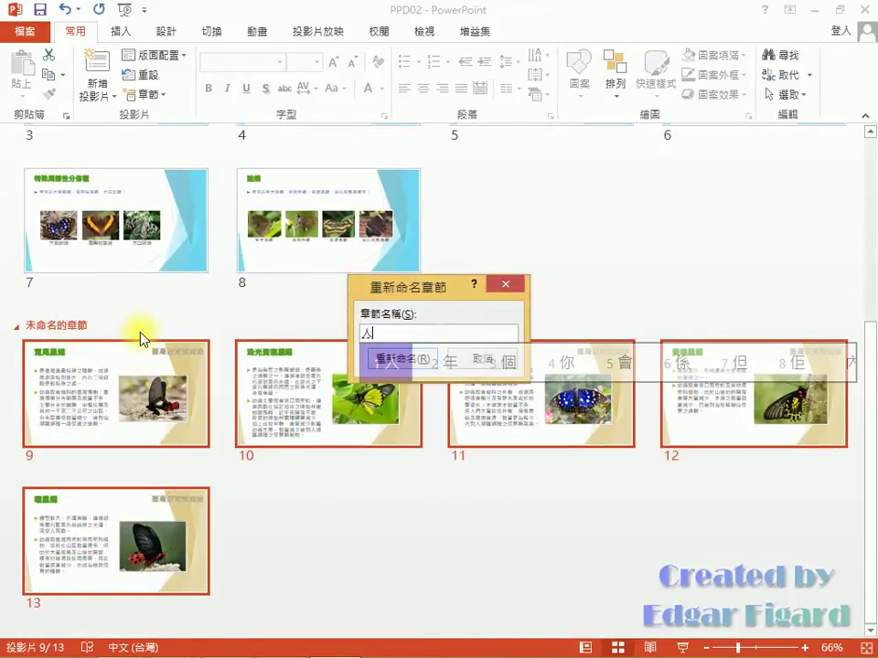
text(育類中戈廿)
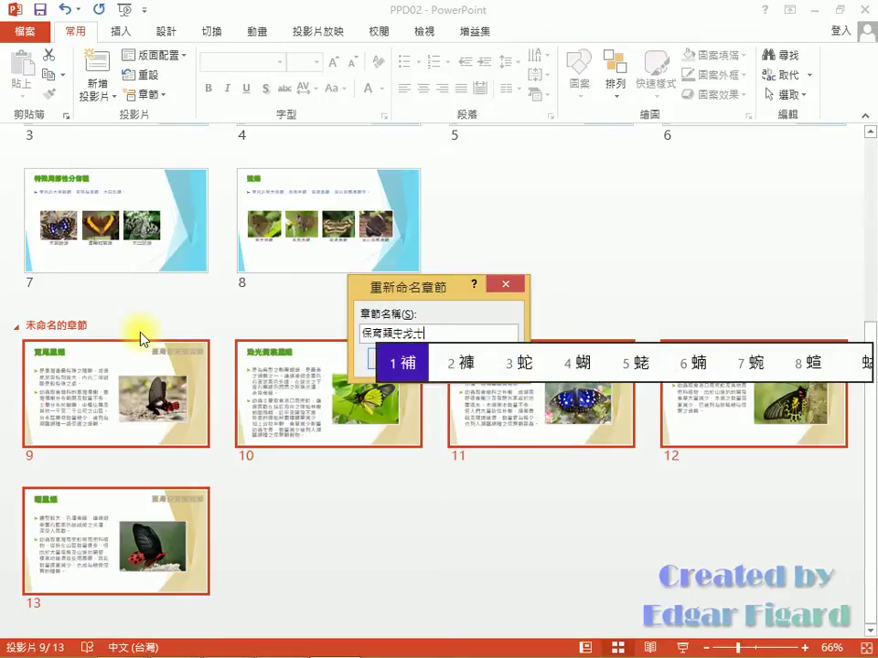
text(中戈十口月)
text(蝴蝶)
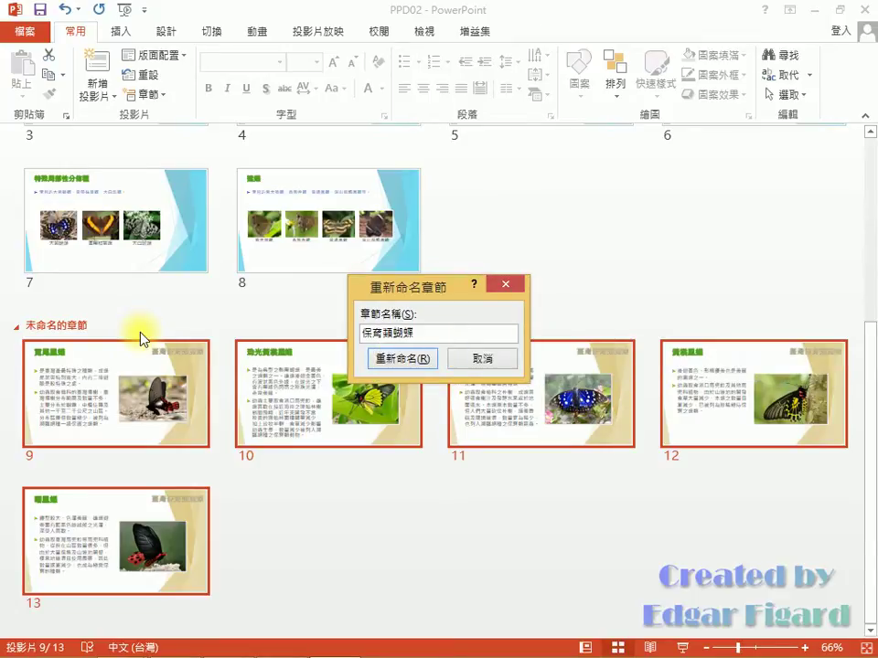
key(Return)
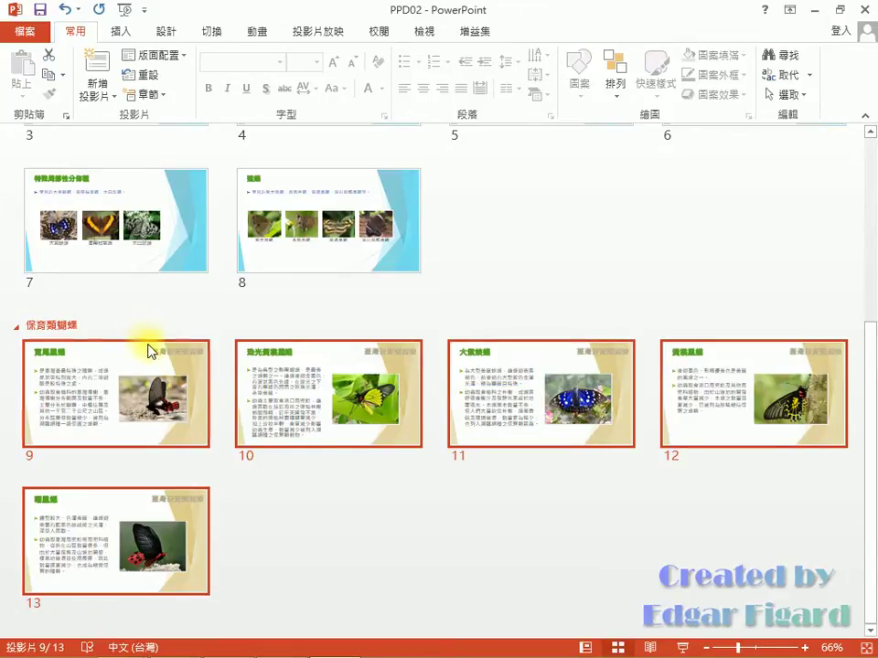
Deselect the slides and scroll back to the top of the slide sorter.
click(277, 489)
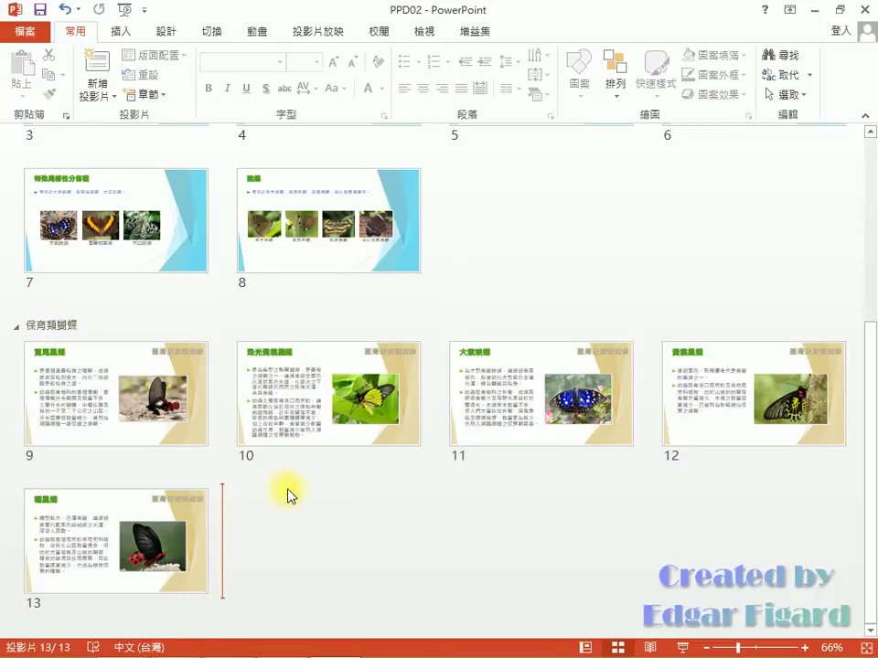
scroll(288, 484, up, 3)
scroll(280, 469, up, 3)
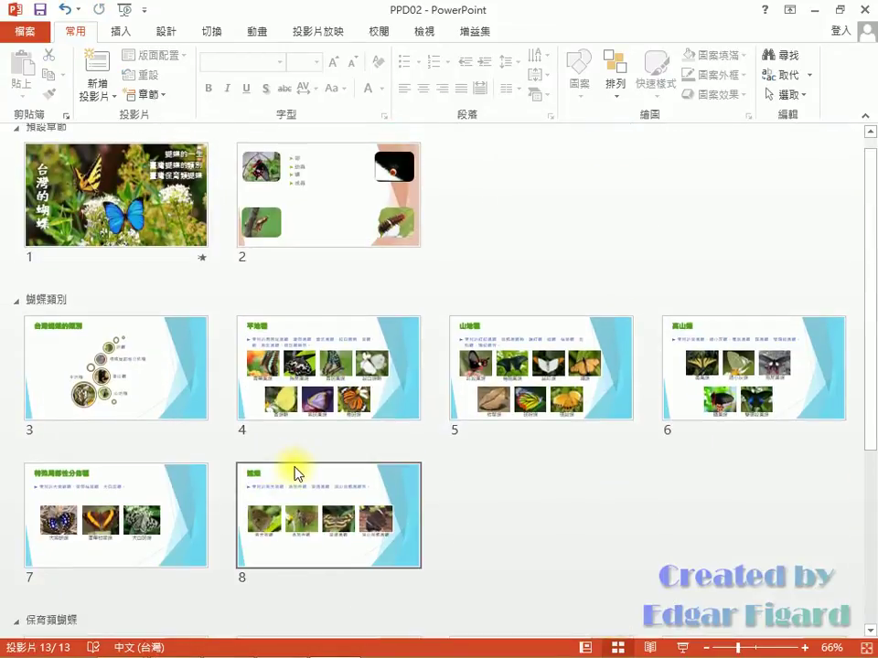
scroll(297, 472, up, 1)
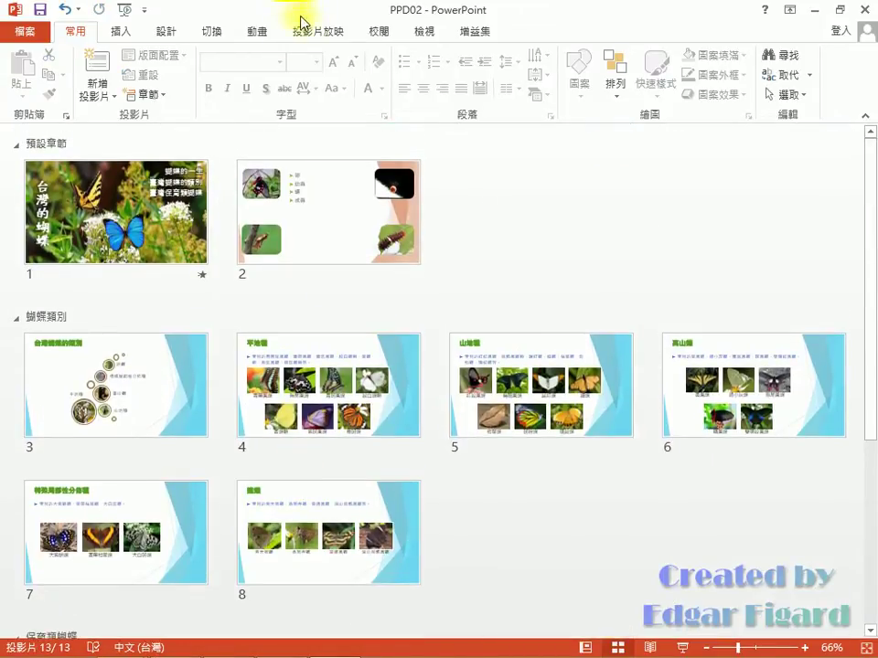
click(319, 33)
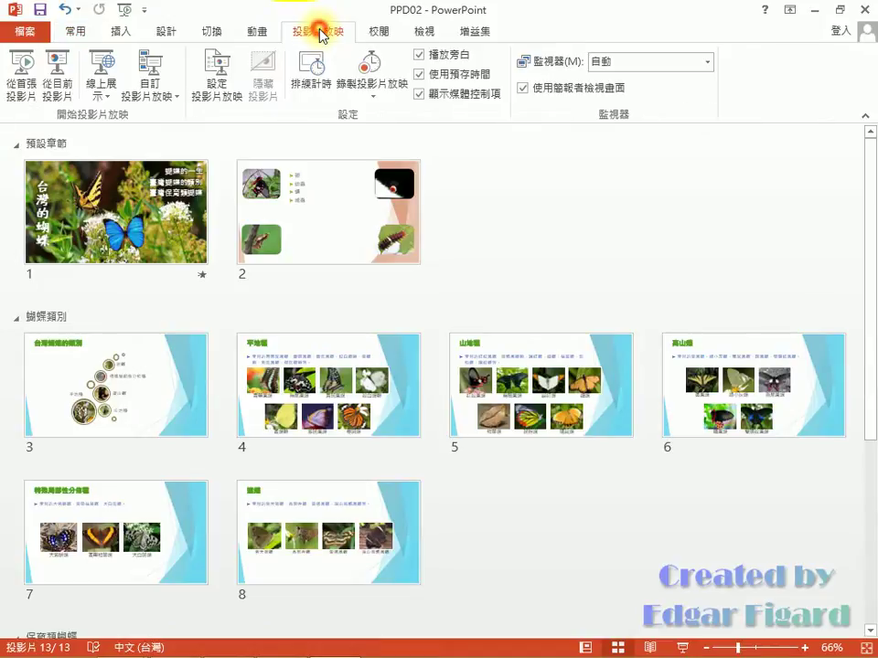
Start defining a new custom show named 蝴蝶類別.
click(171, 96)
click(180, 117)
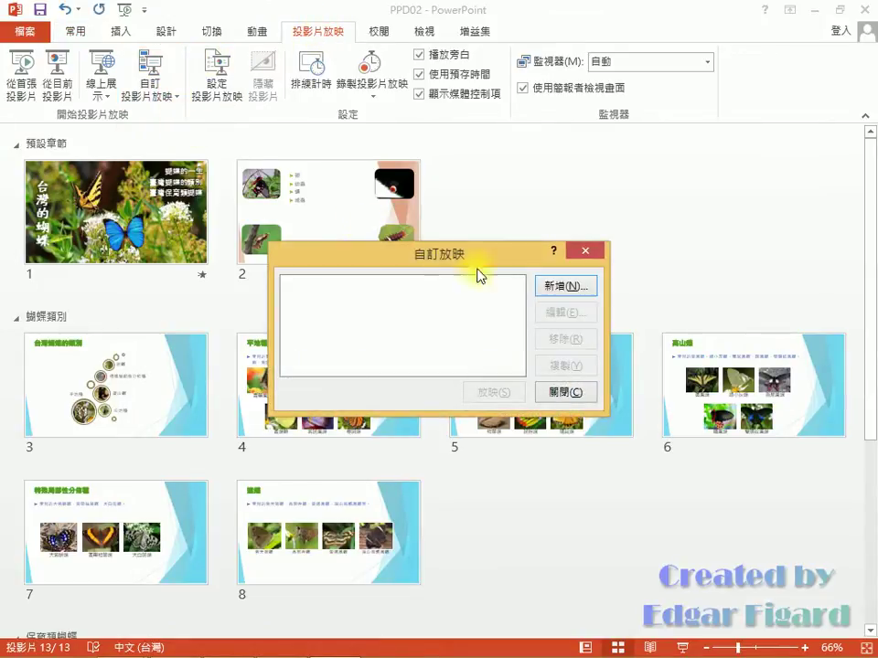
click(554, 287)
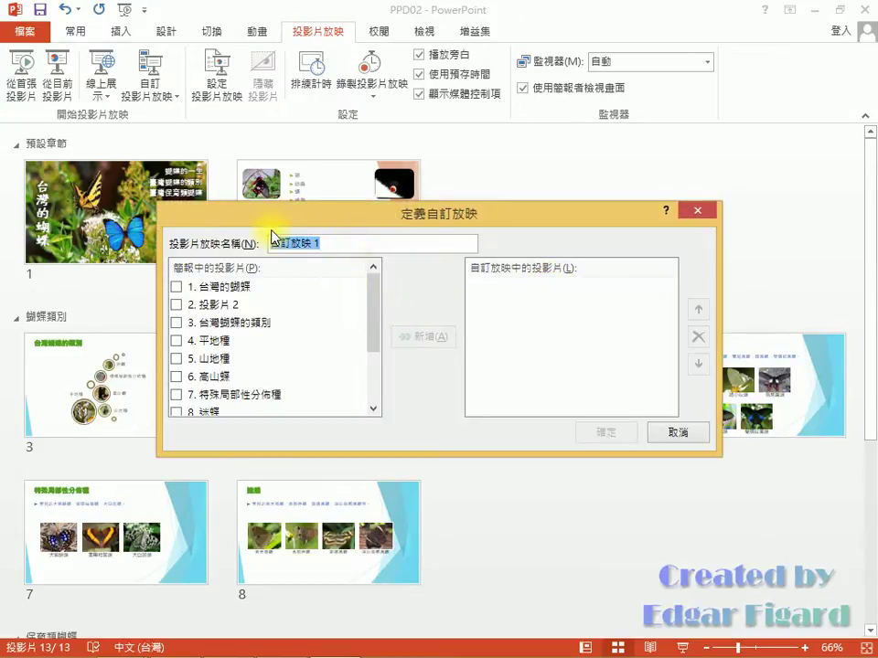
text(蝴蝶)
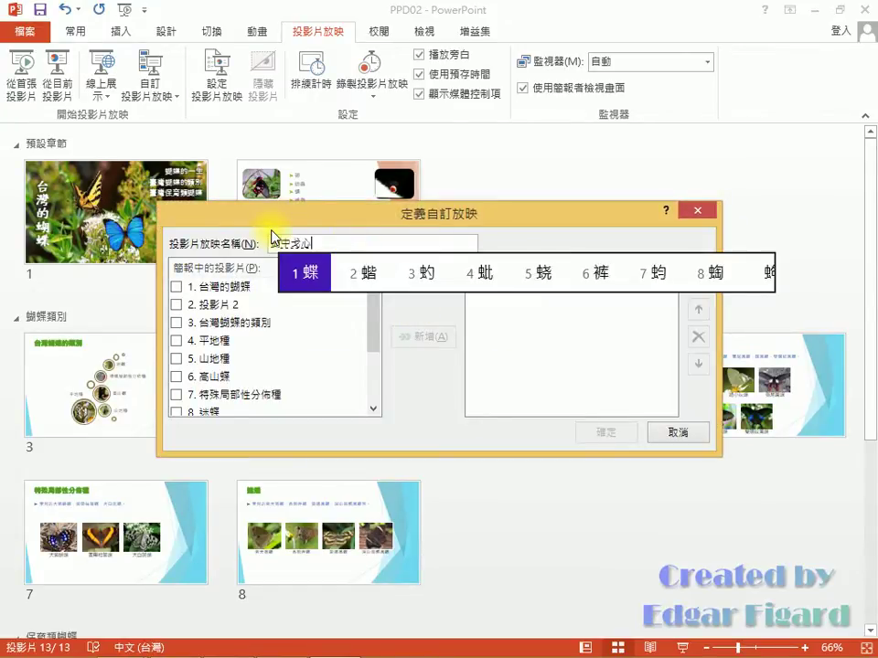
text(類別)
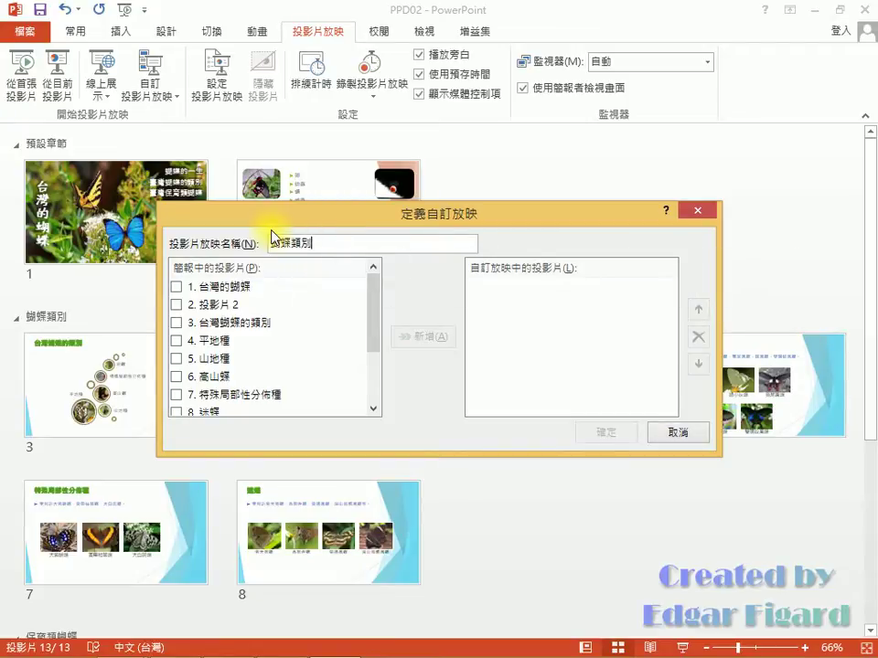
Add slides 3 through 8, 台灣蝴蝶的類別 to 高山蝶, to the 蝴蝶類別 show.
click(176, 322)
click(176, 341)
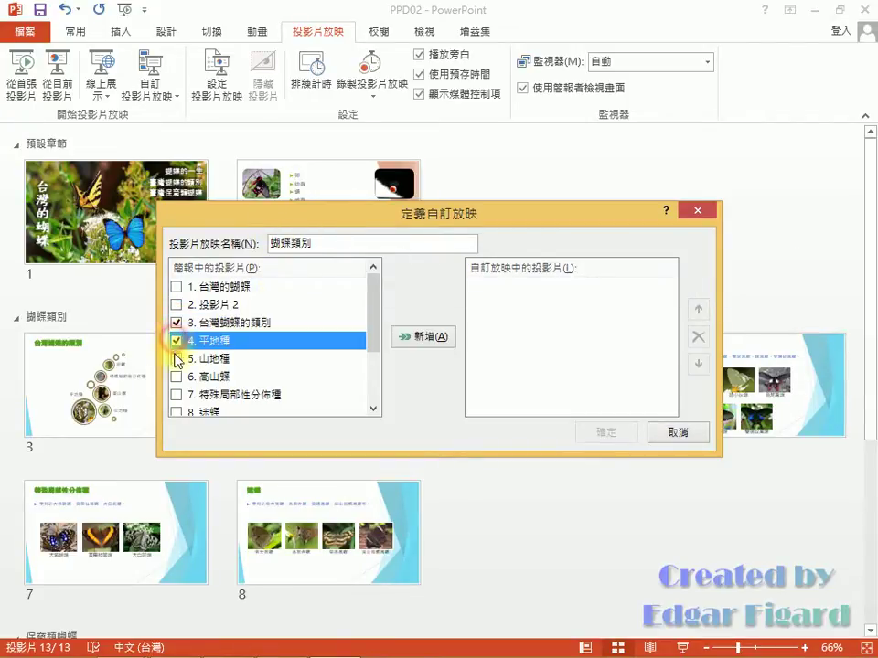
click(176, 359)
click(182, 377)
click(177, 394)
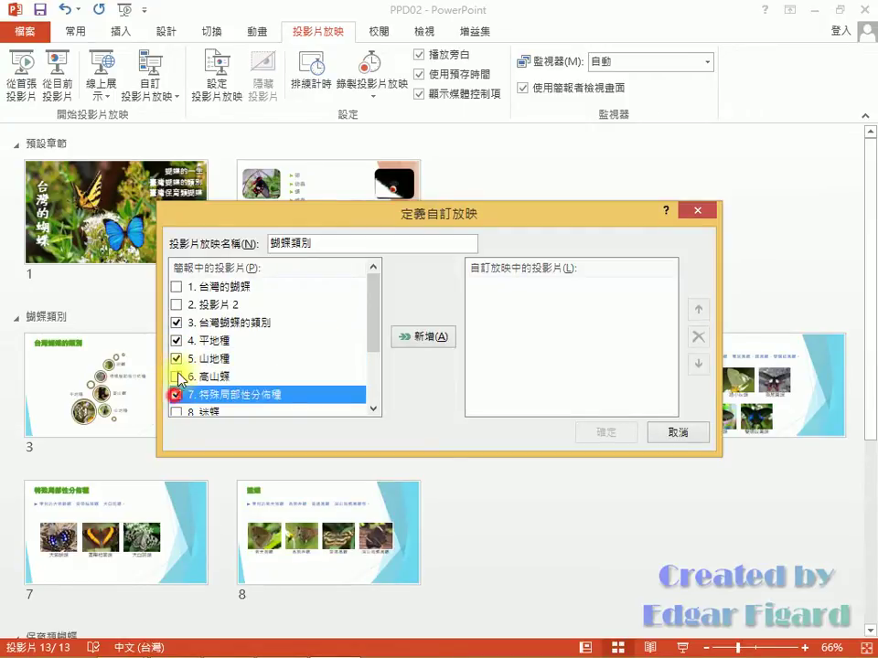
click(176, 412)
scroll(229, 352, down, 1)
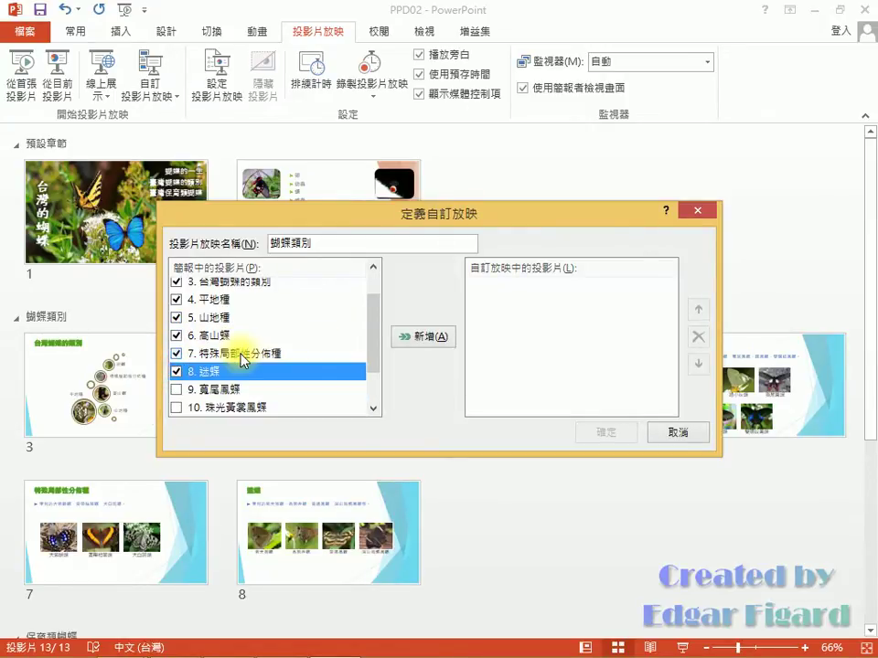
drag(374, 327, 370, 318)
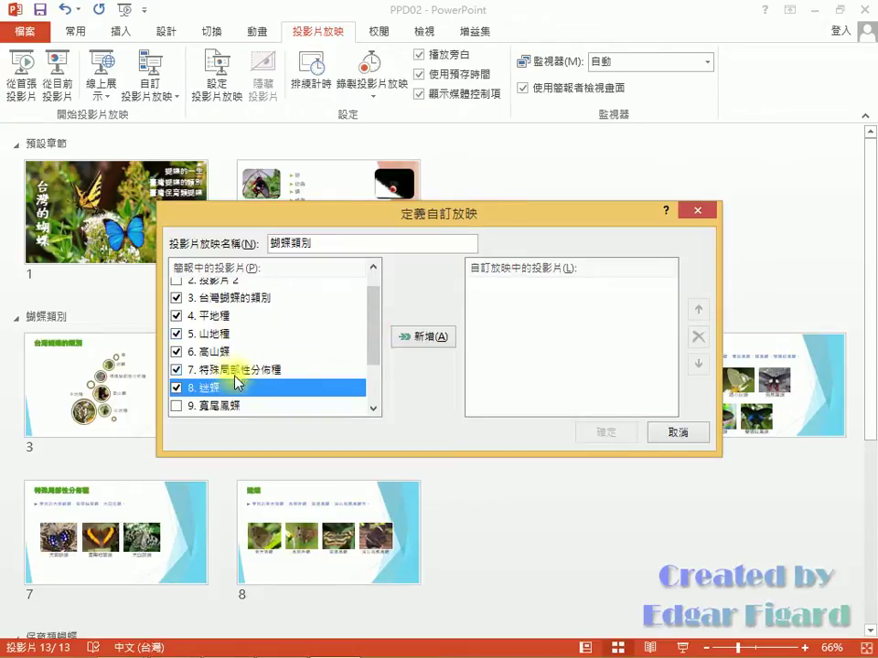
click(422, 336)
Save the 蝴蝶類別 show and start a second custom show named 保育類蝴蝶.
click(605, 433)
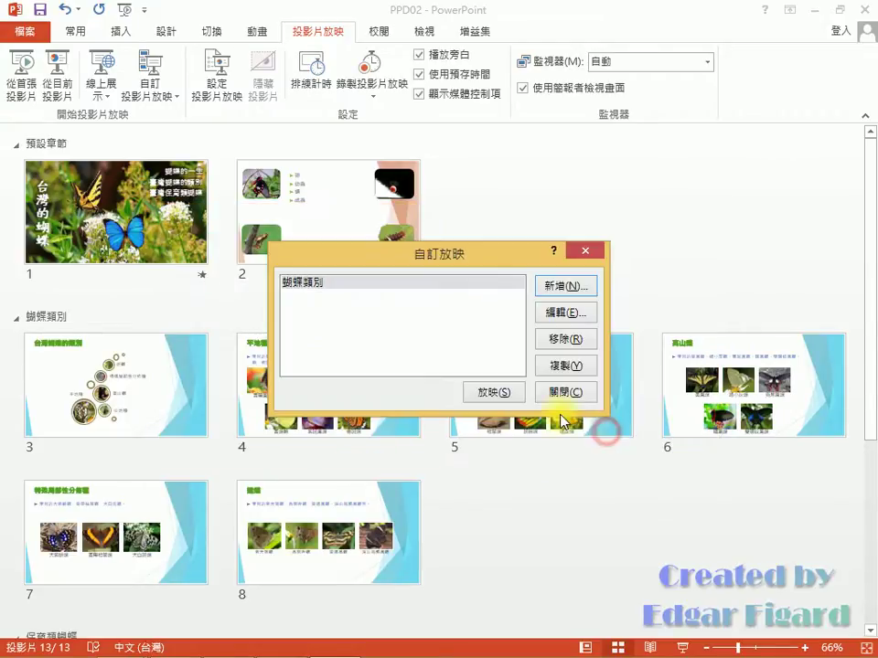
click(562, 290)
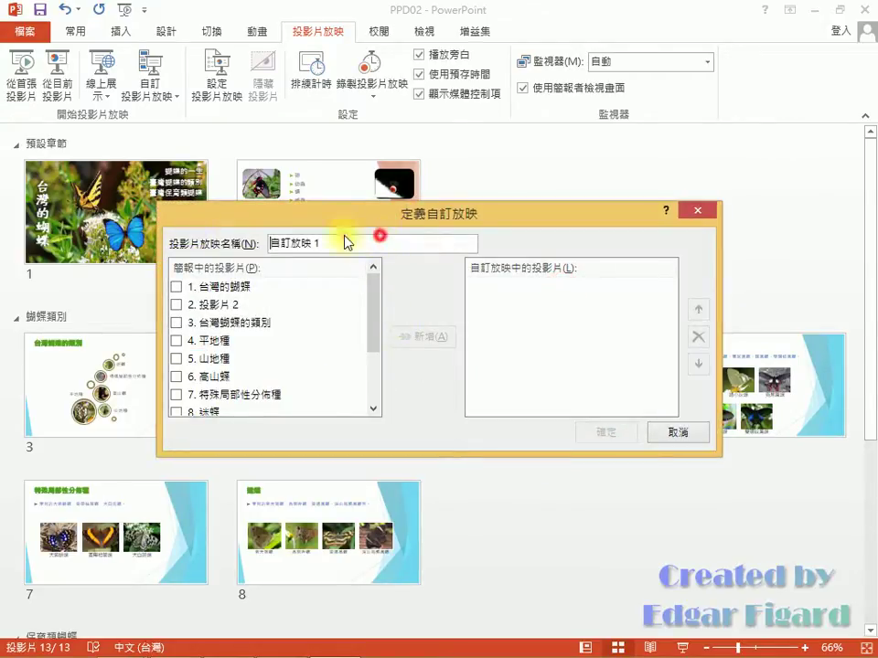
drag(321, 242, 205, 241)
text(保育類蝴蝶)
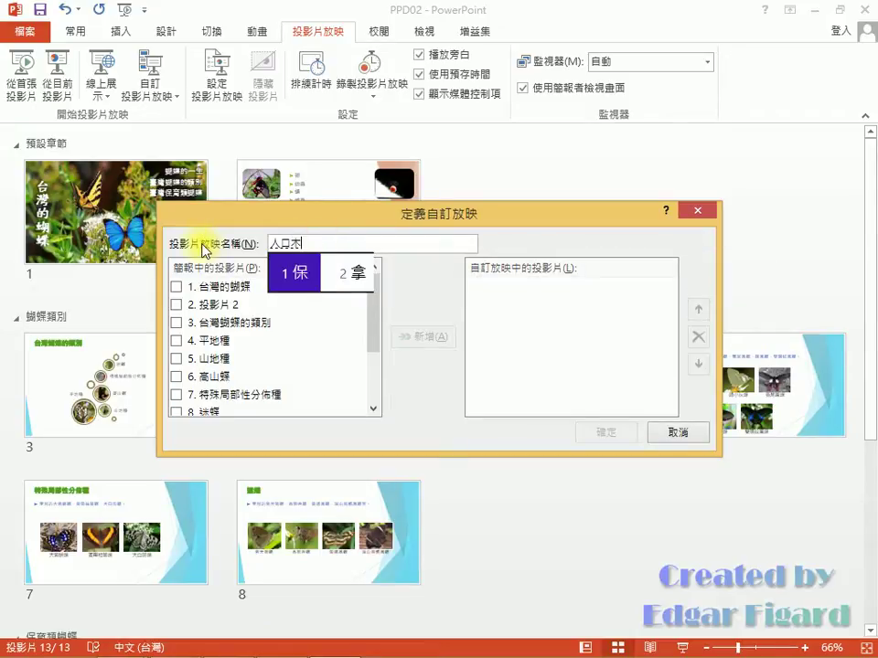
text(蝴)
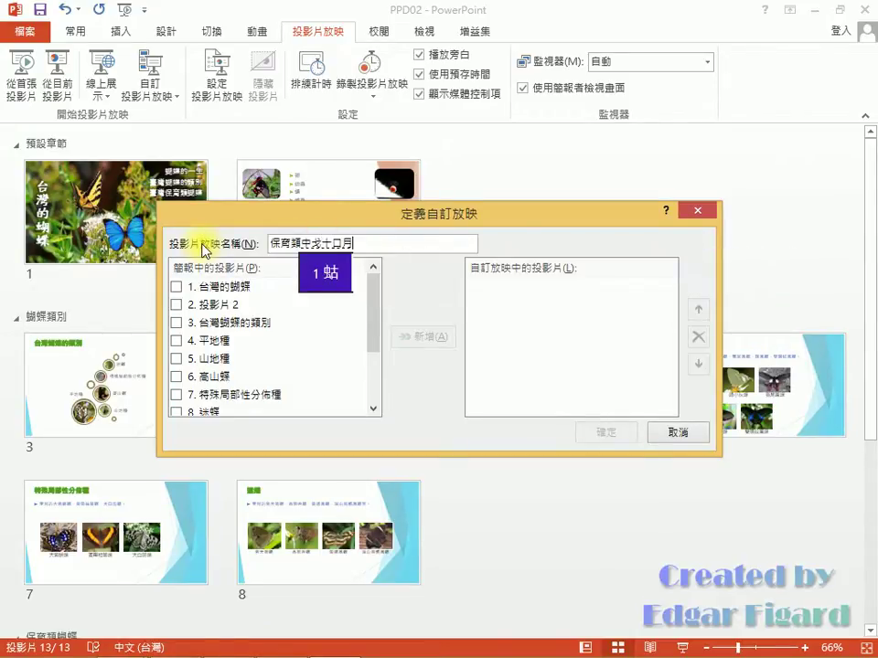
text(蝶)
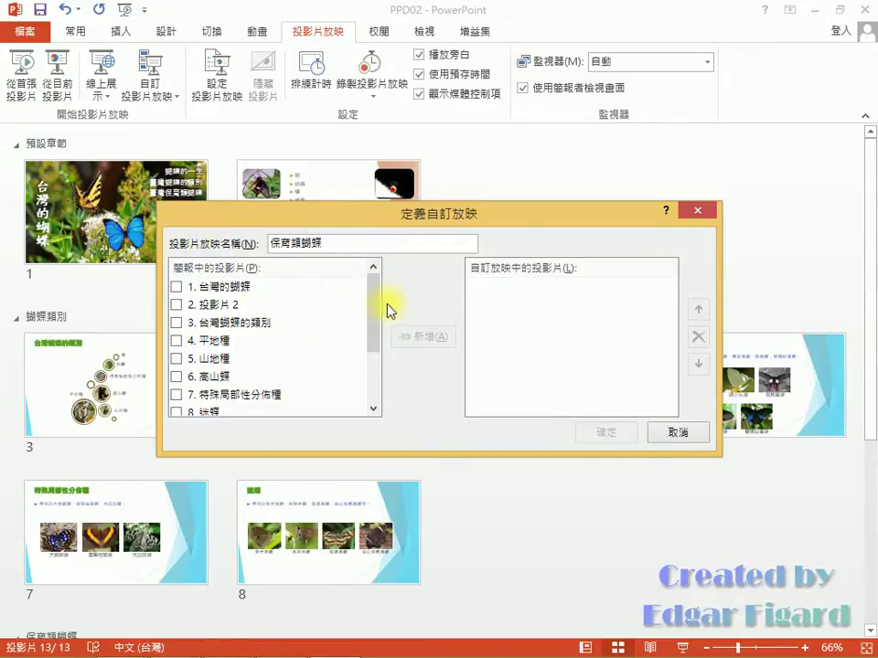
Add slides 9–13 (寬尾鳳蝶 through 麗鳳蝶) to 保育類蝴蝶 and save the show.
drag(375, 303, 375, 355)
click(176, 335)
click(177, 353)
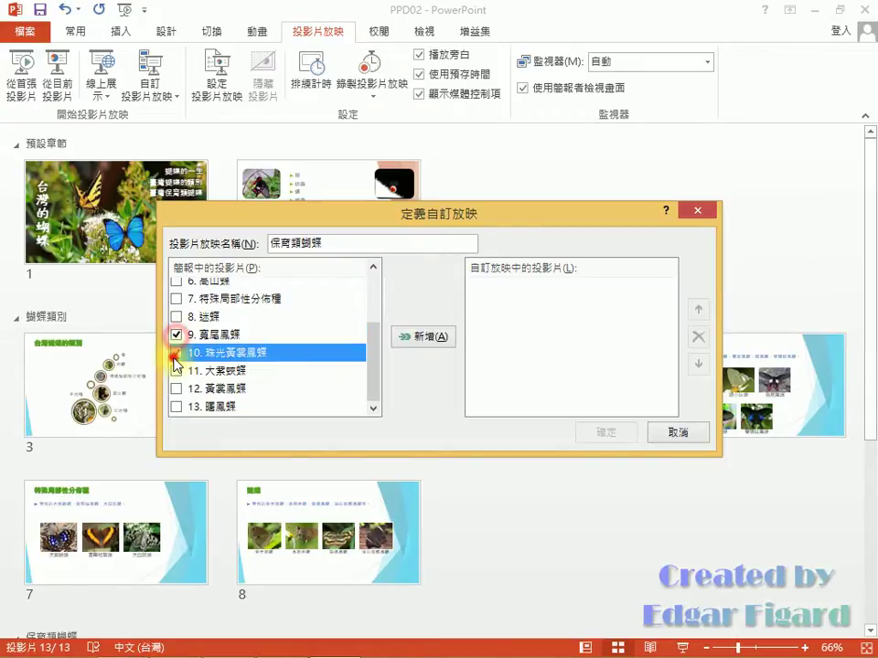
click(176, 371)
click(176, 388)
click(177, 406)
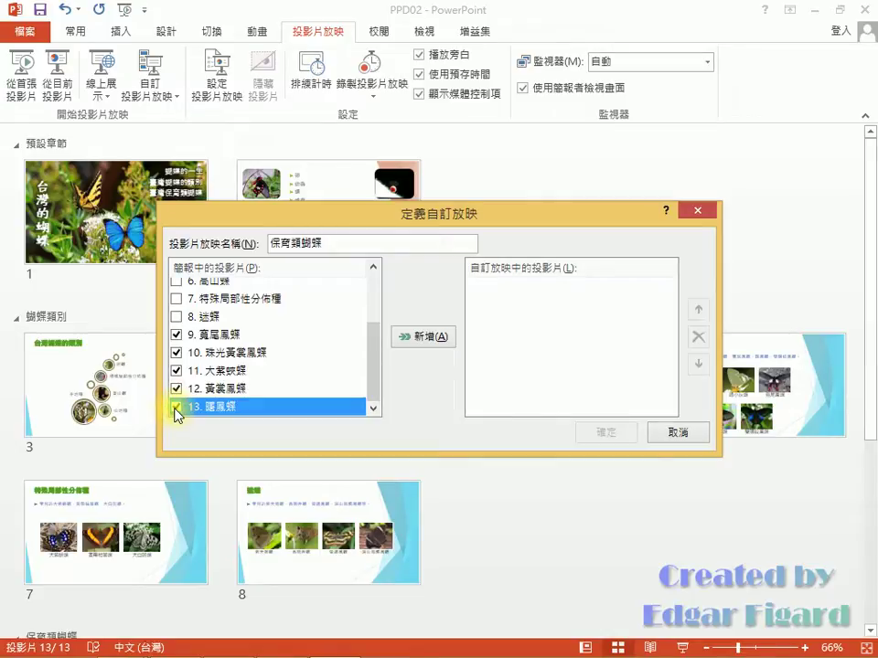
click(442, 337)
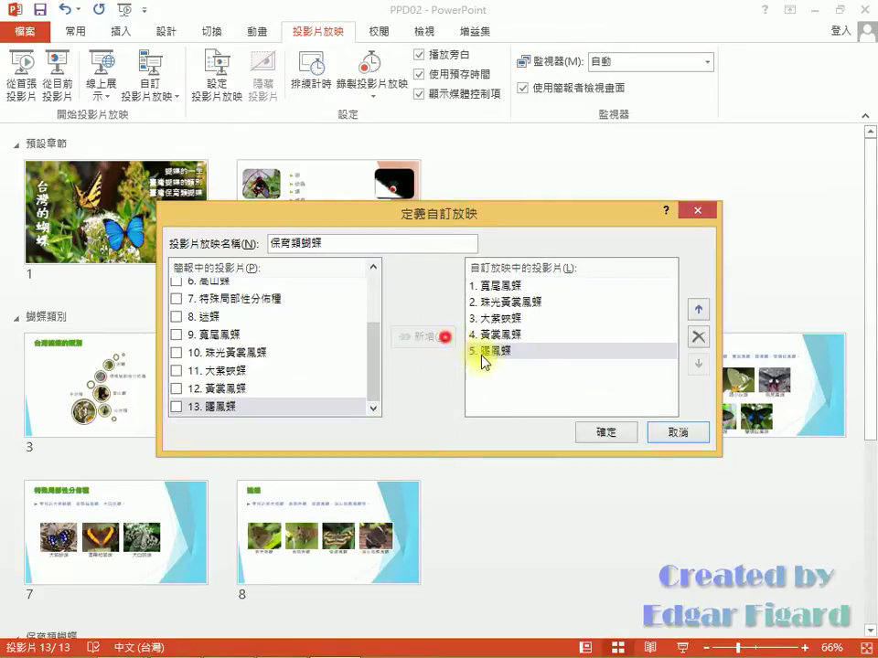
click(612, 436)
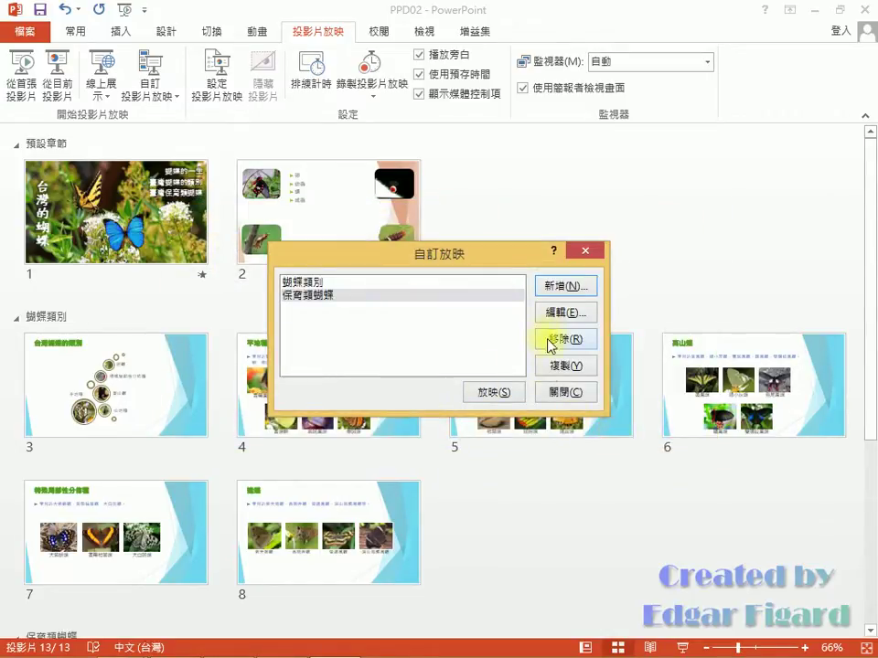
On slide 1, set the blue butterfly's grow/shrink animation effect option to Horizontal (水平).
click(566, 389)
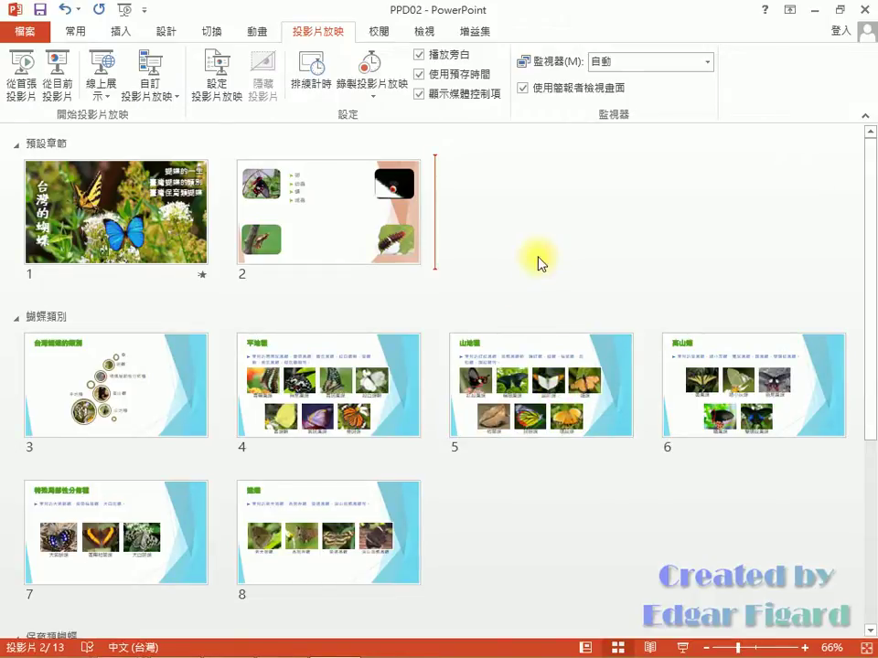
double_click(86, 173)
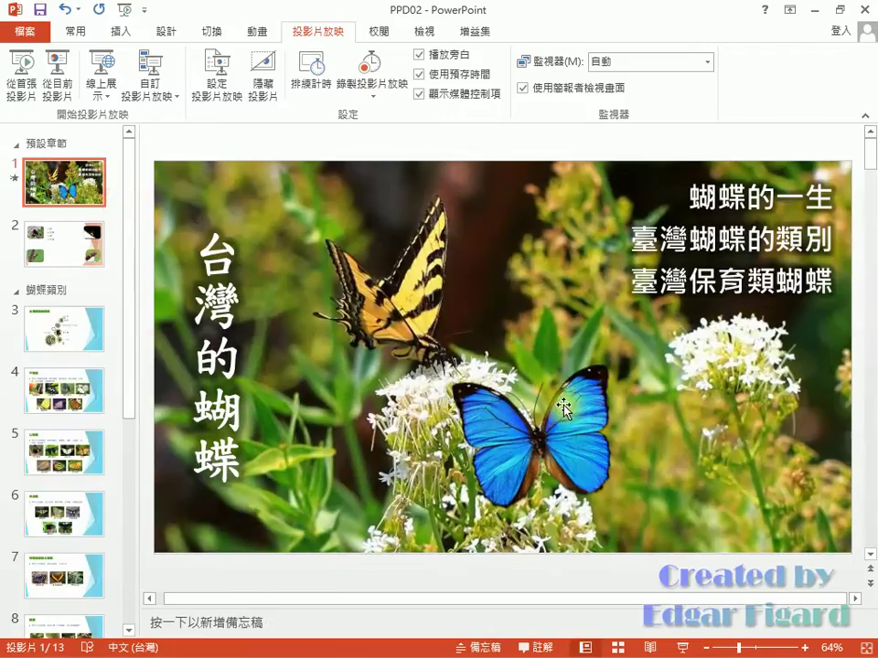
click(564, 409)
click(249, 34)
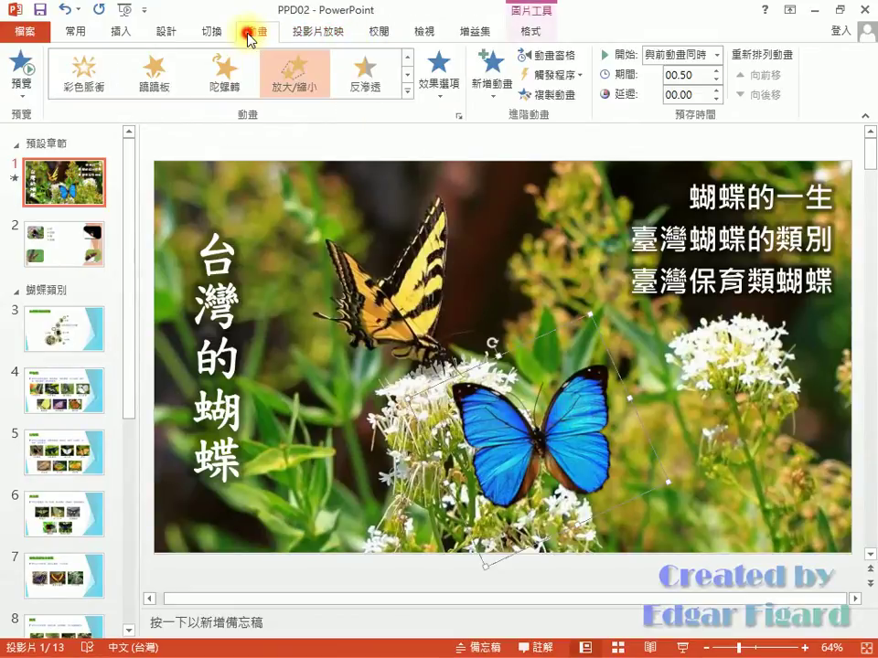
click(535, 55)
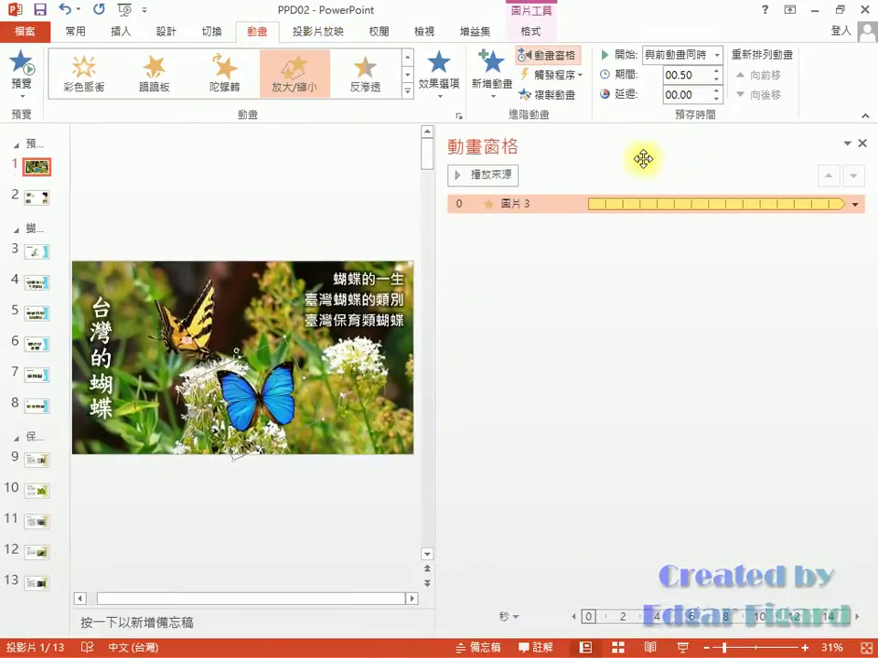
click(486, 175)
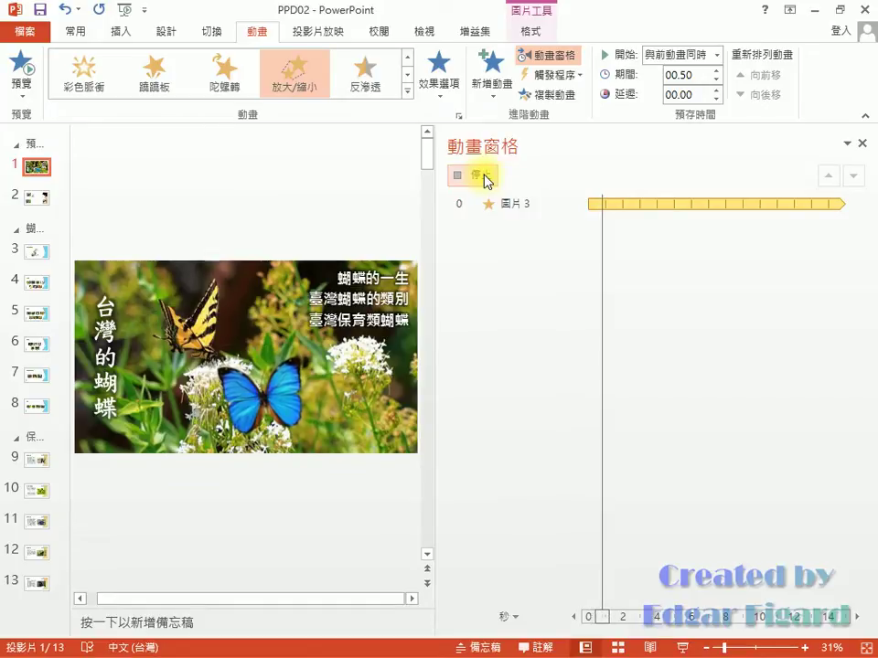
click(445, 91)
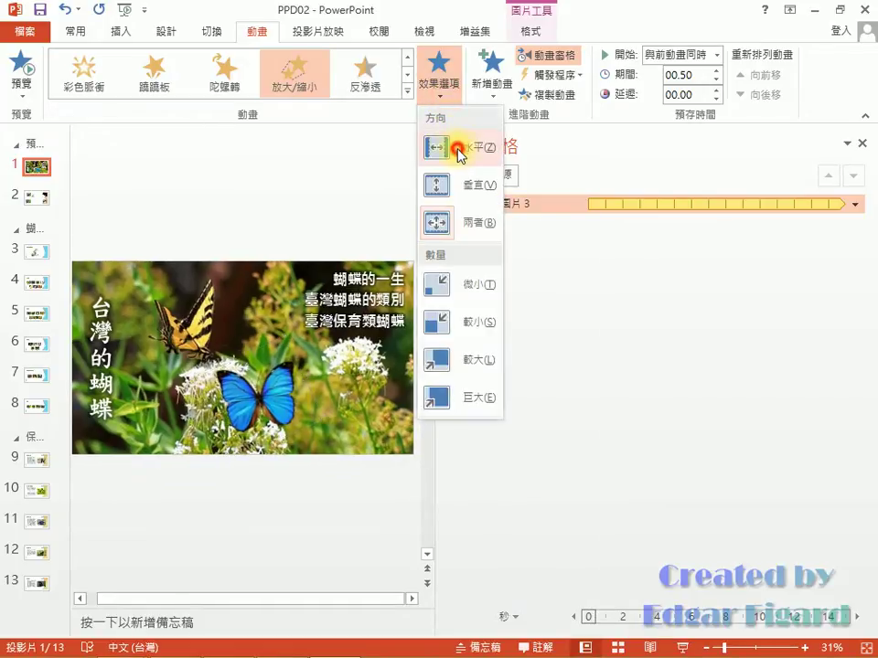
click(457, 153)
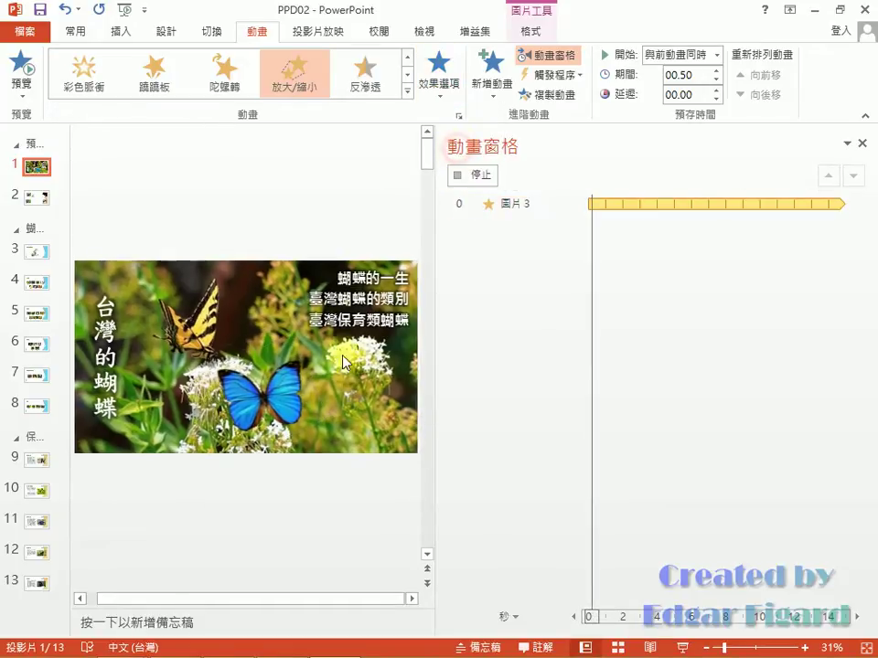
click(860, 144)
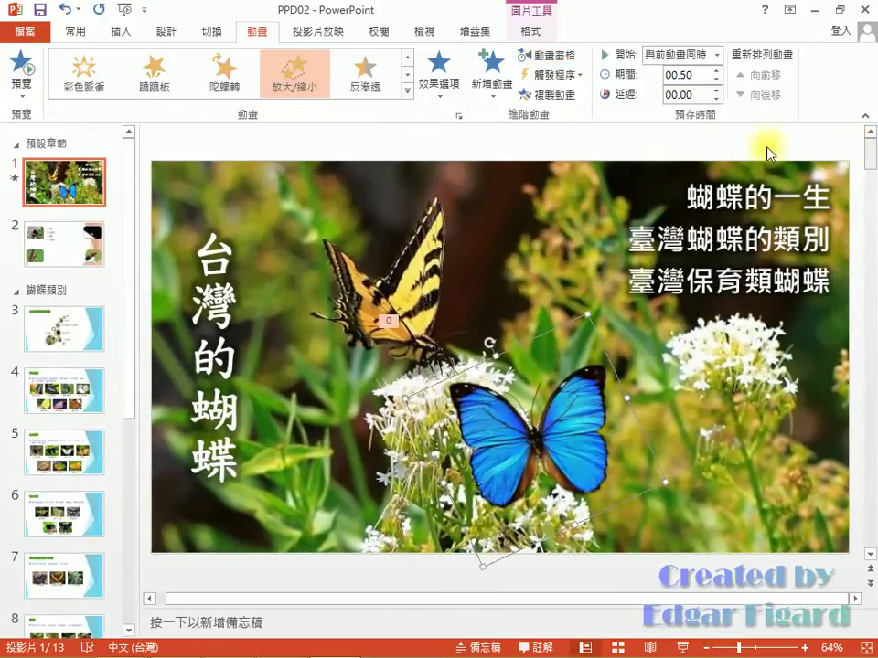
Hyperlink the title text 蝴蝶的一生 to 投影片 2 in this presentation.
drag(689, 196, 817, 190)
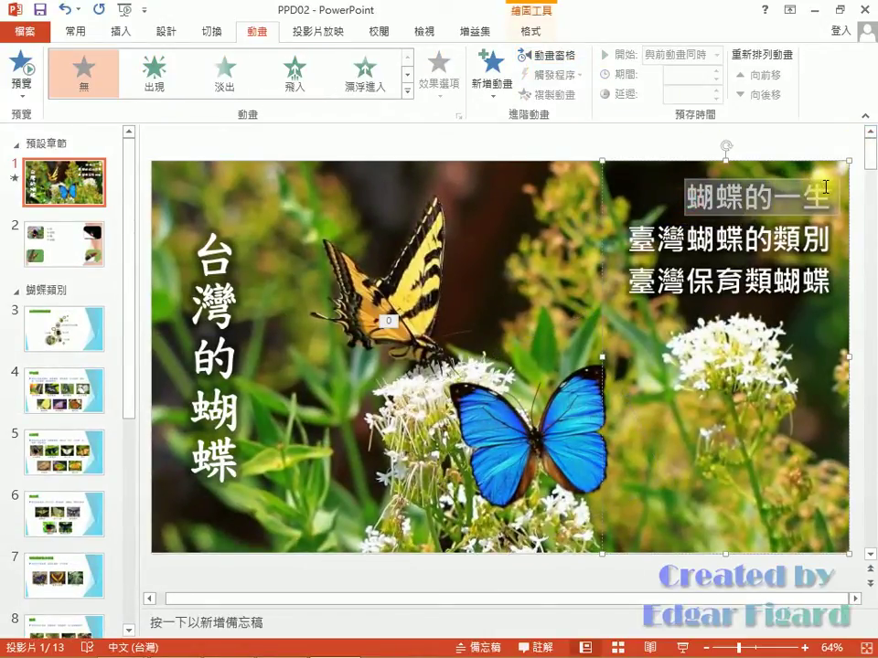
click(120, 30)
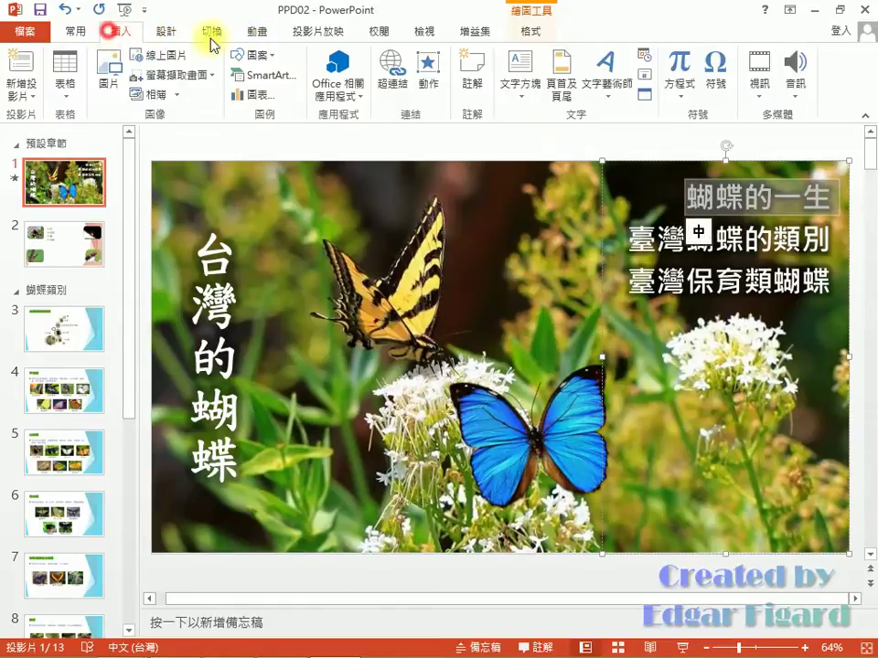
click(392, 75)
click(198, 302)
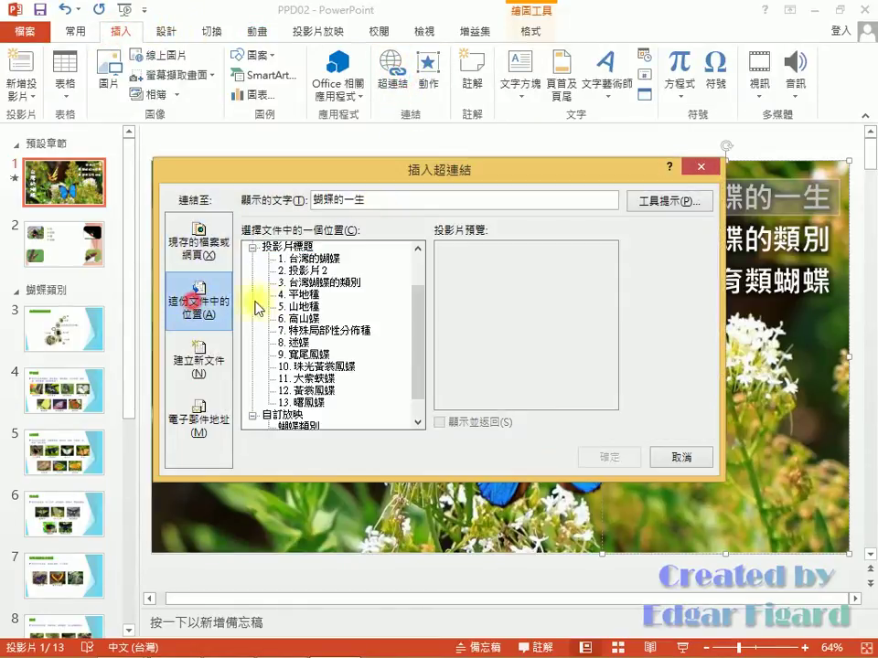
click(336, 273)
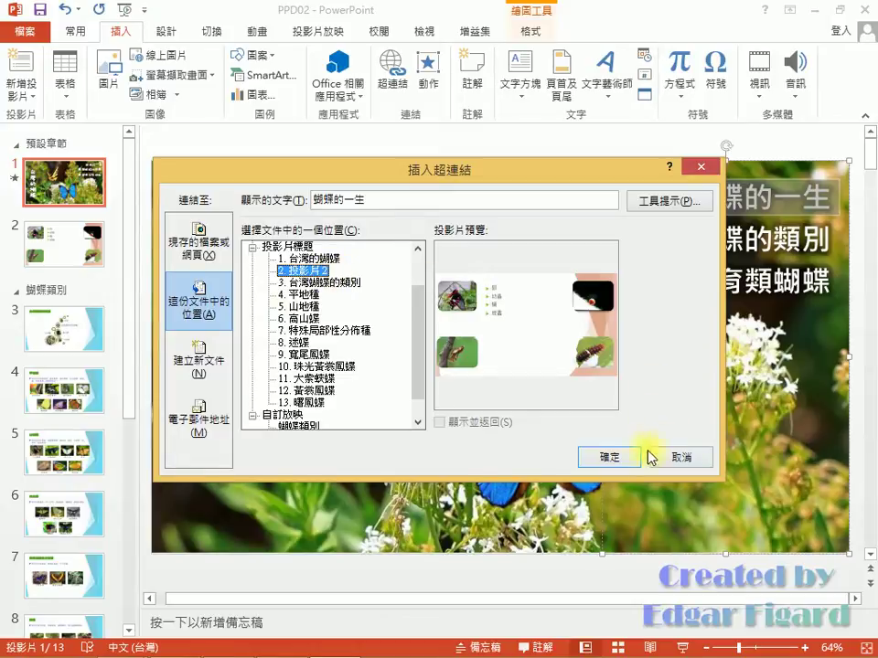
click(612, 457)
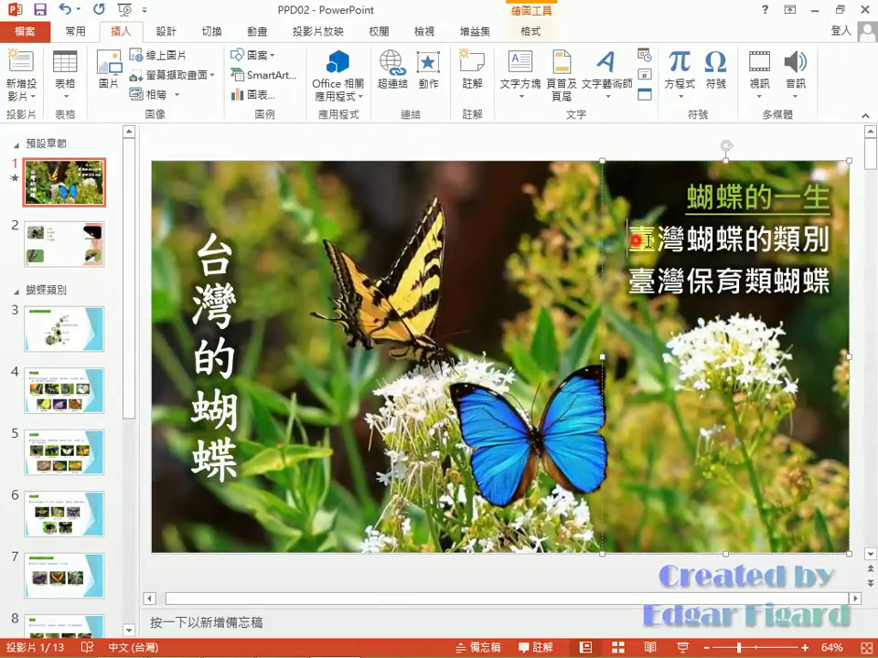
Link 臺灣蝴蝶的類別 to the 蝴蝶類別 custom show with Show and return enabled.
drag(634, 240, 829, 241)
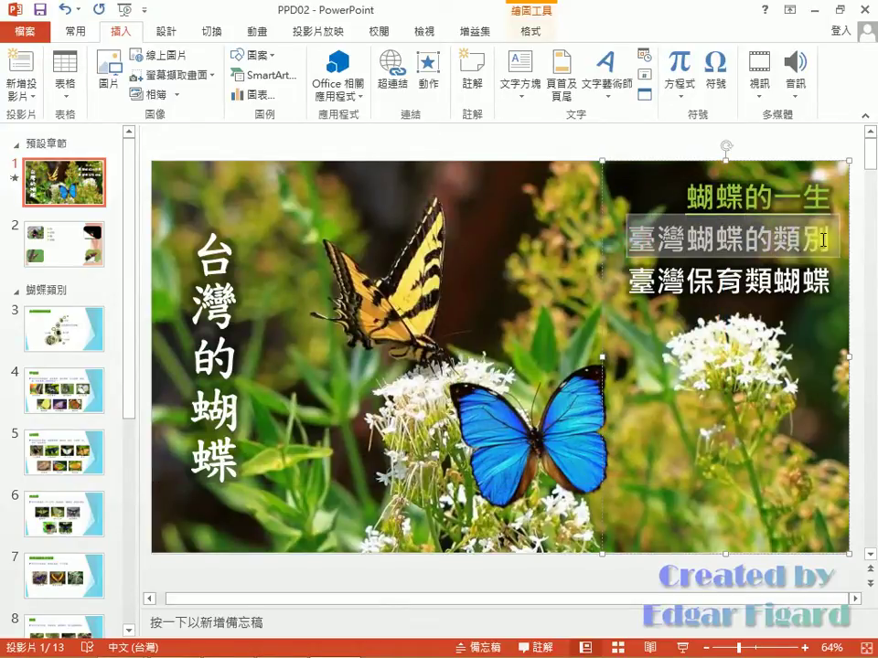
click(428, 71)
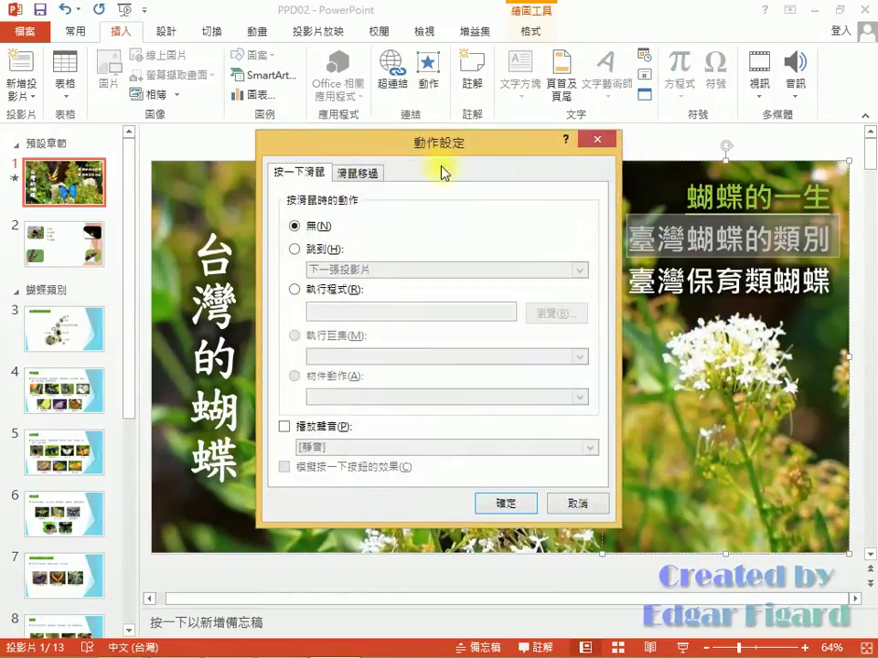
click(334, 250)
click(383, 272)
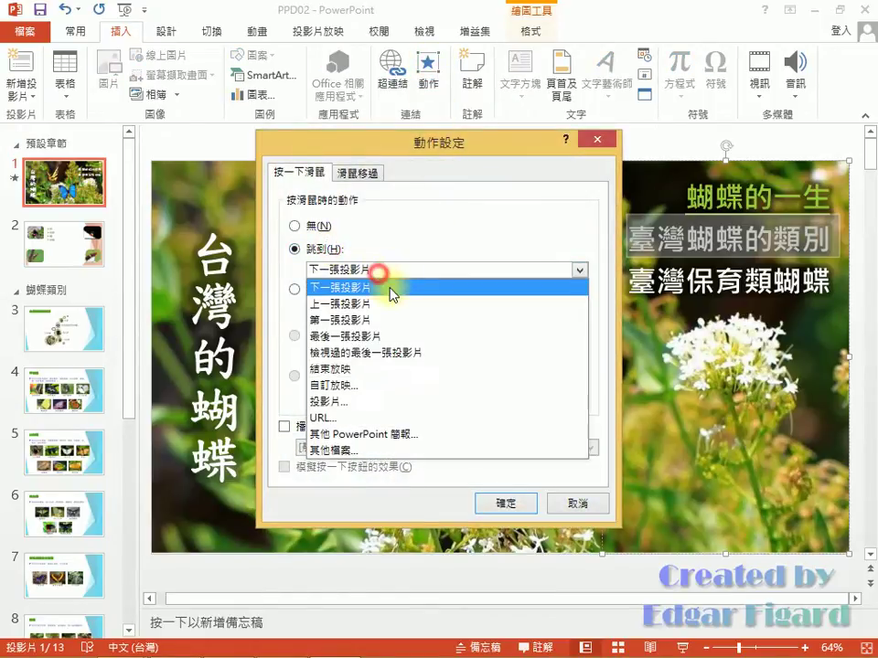
click(366, 388)
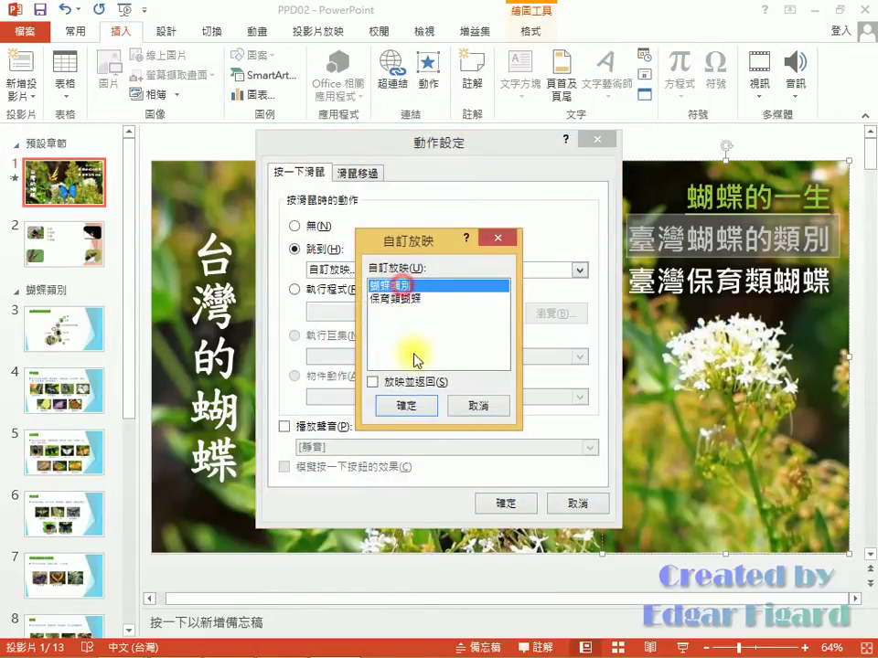
click(402, 383)
click(408, 406)
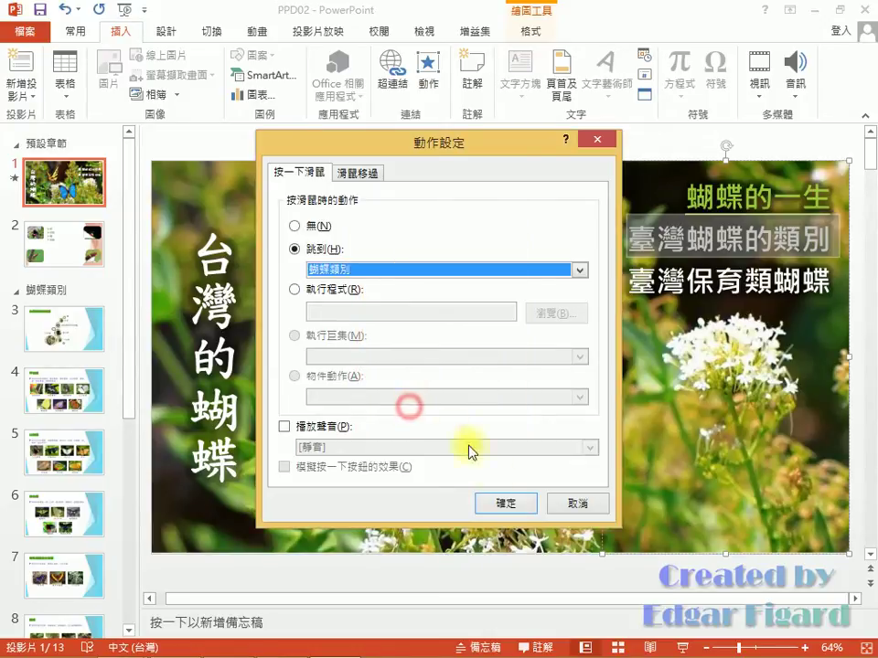
click(509, 504)
Link 臺灣保育類蝴蝶 to the 保育類蝴蝶 custom show with Show and return enabled.
click(681, 281)
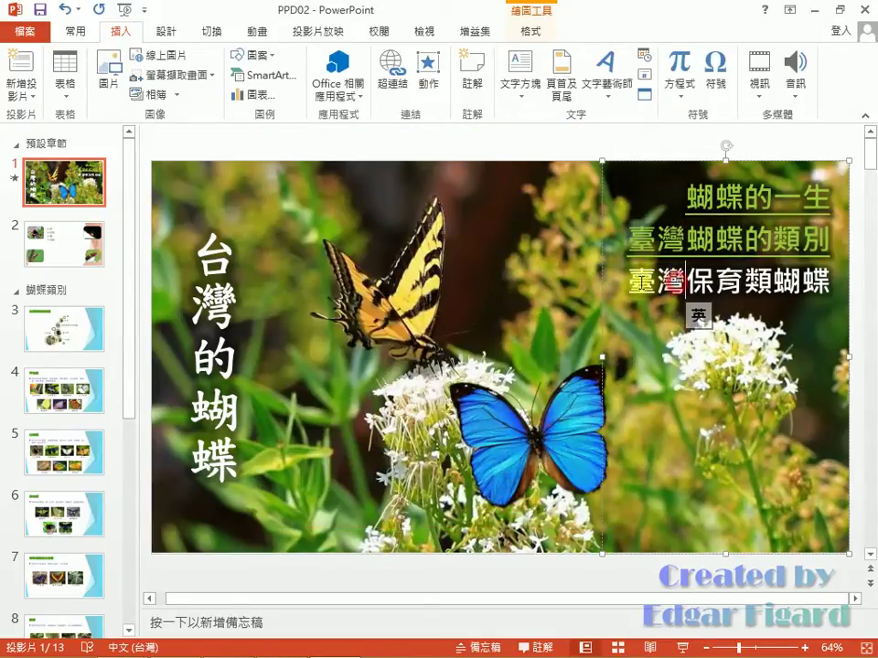
drag(631, 282, 837, 282)
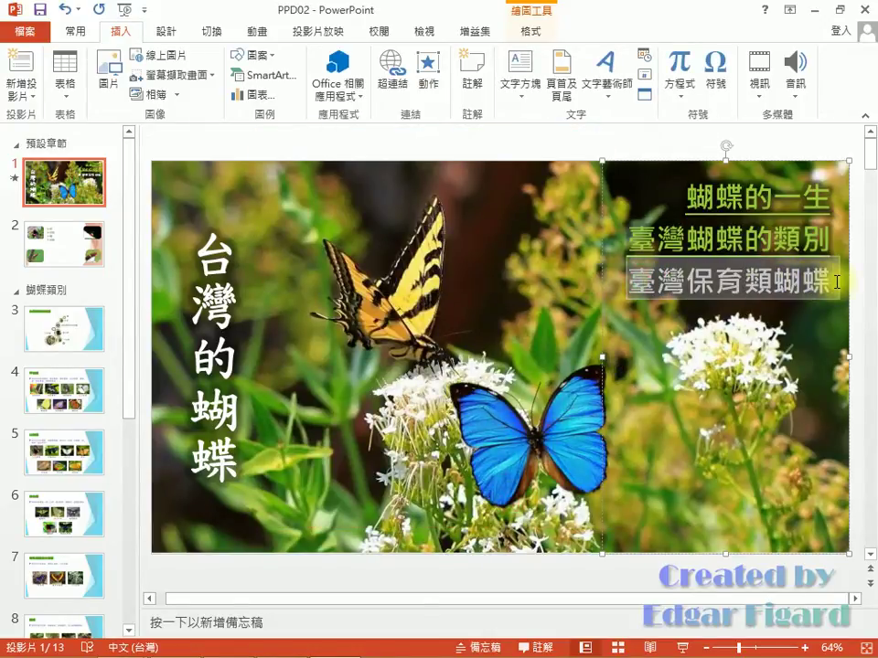
click(441, 67)
click(336, 250)
click(357, 272)
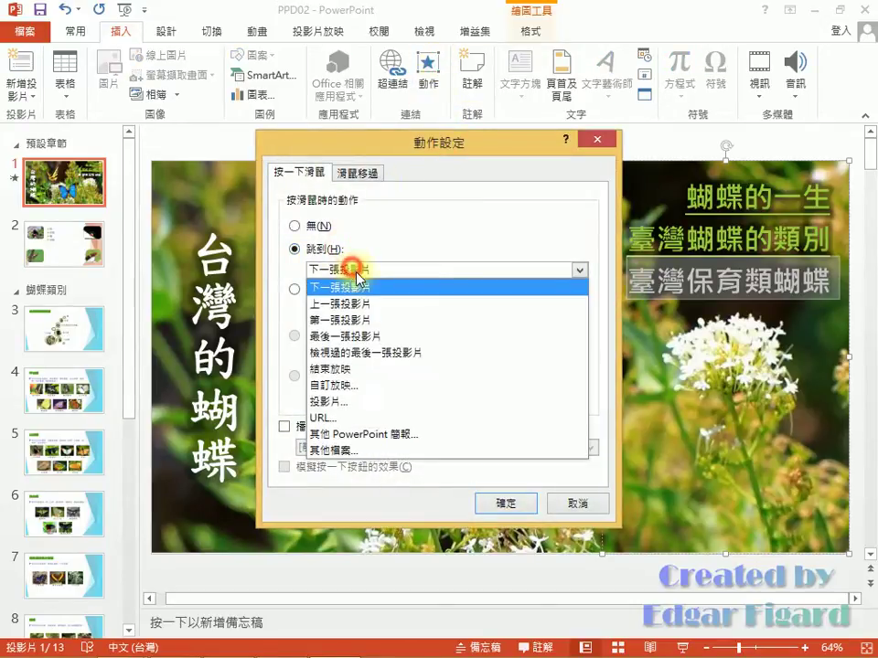
click(355, 385)
click(385, 299)
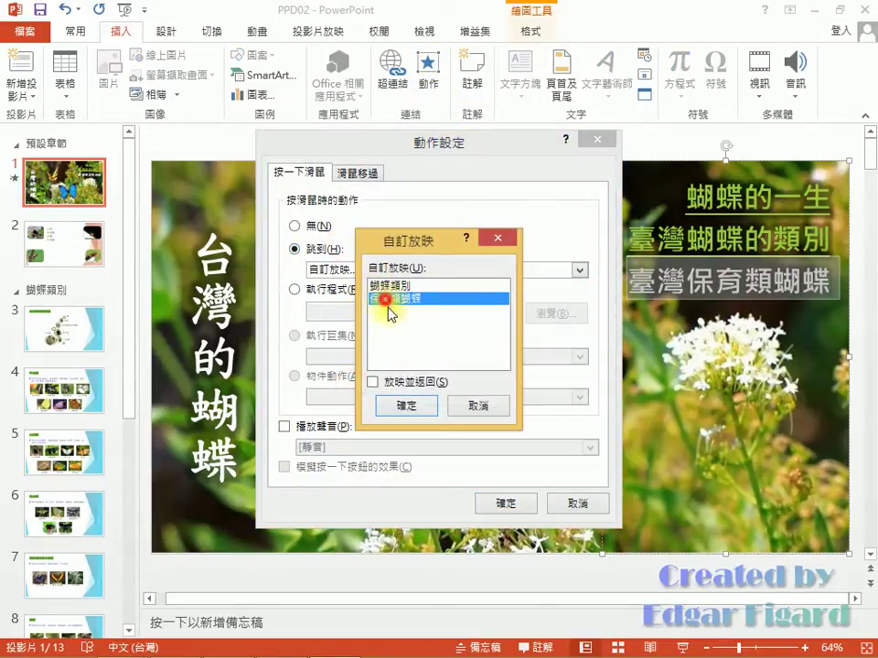
click(389, 381)
click(408, 405)
click(508, 505)
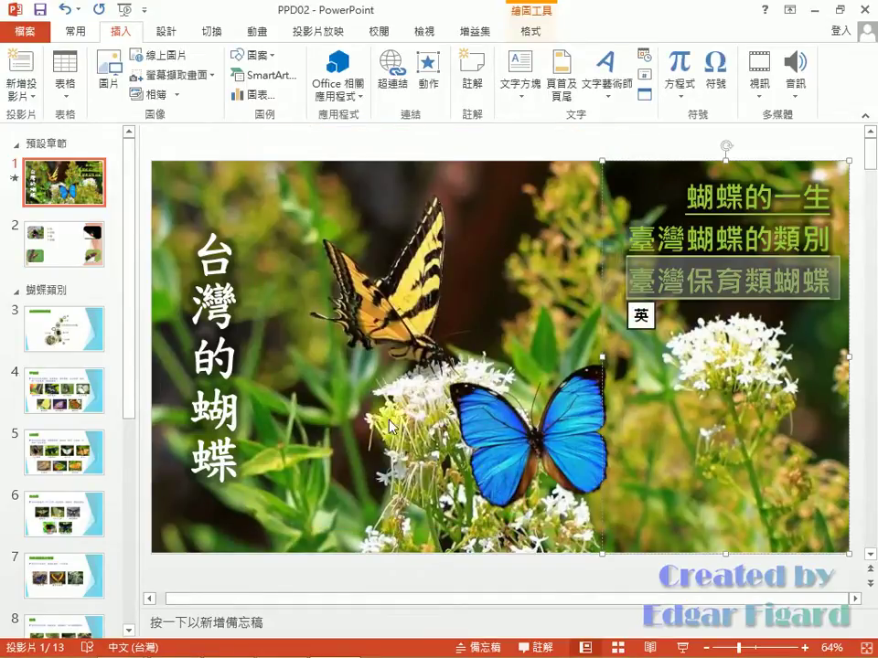
Create custom theme colours with white hyperlinks and orange followed hyperlinks.
click(55, 259)
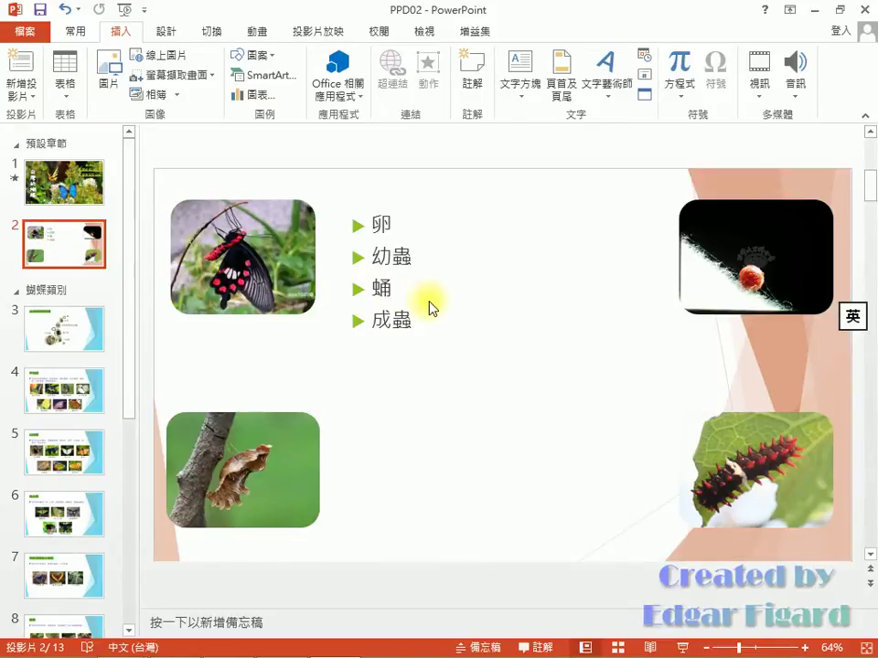
click(66, 183)
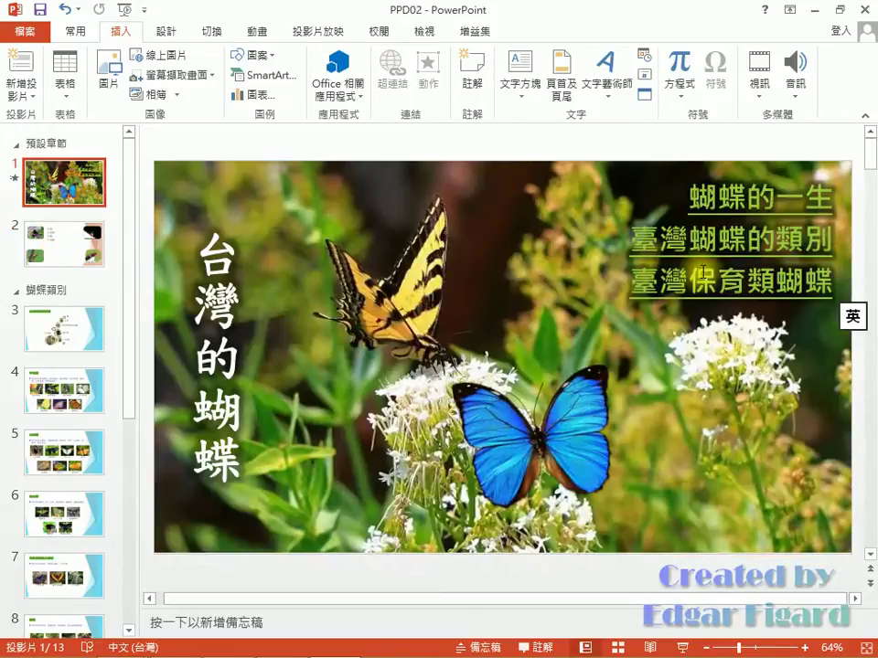
click(170, 31)
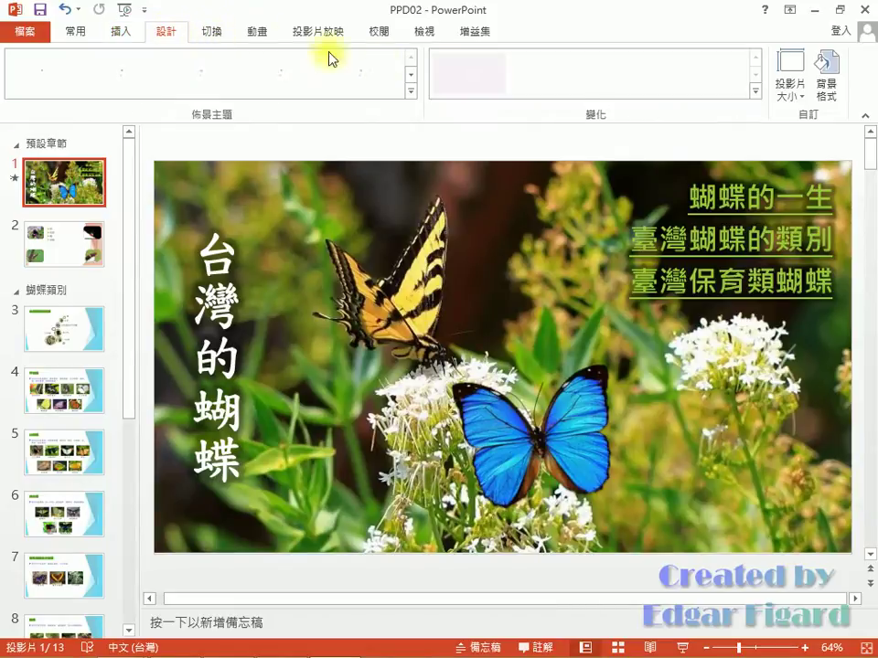
click(755, 91)
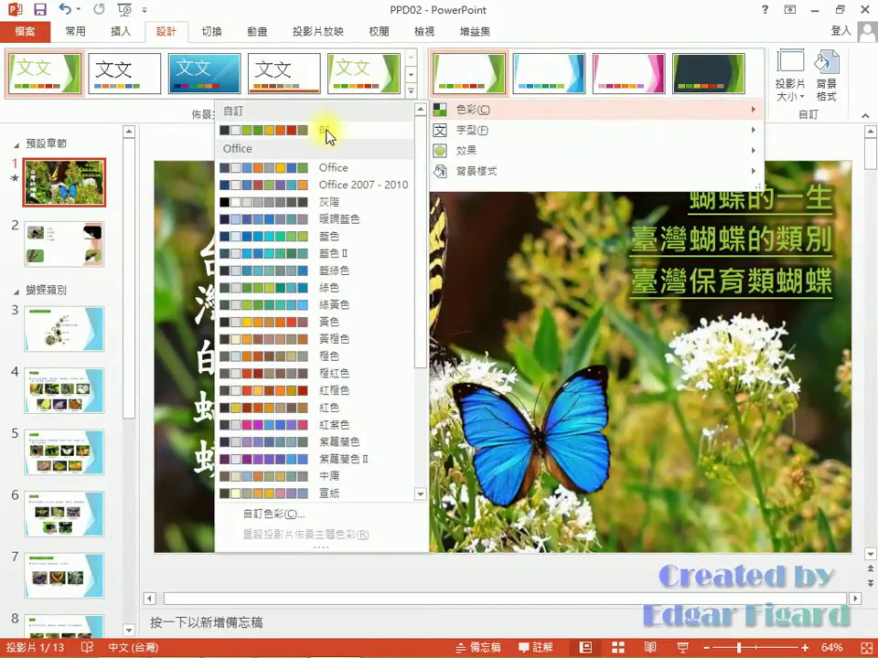
click(271, 516)
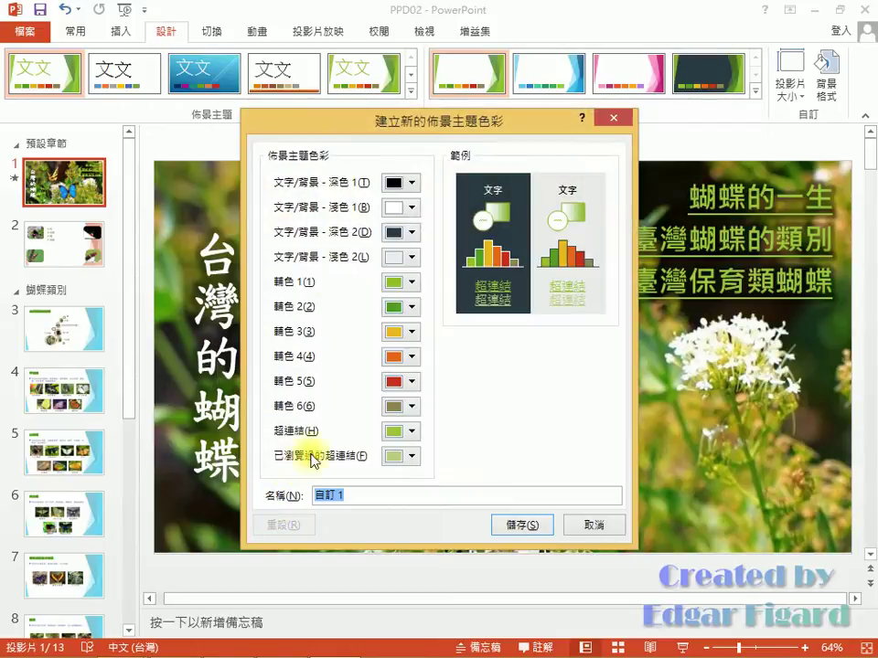
click(413, 436)
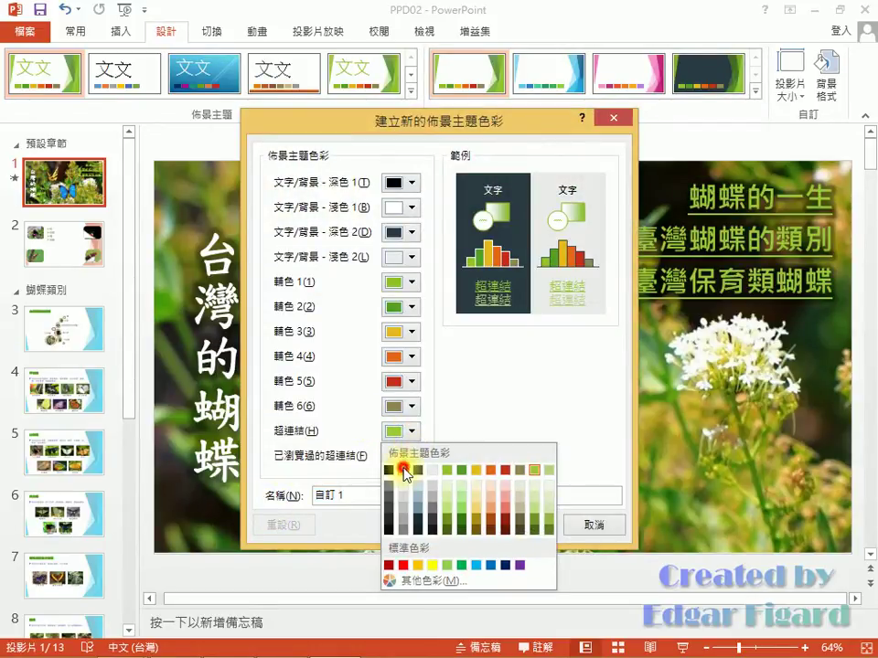
click(403, 470)
click(413, 457)
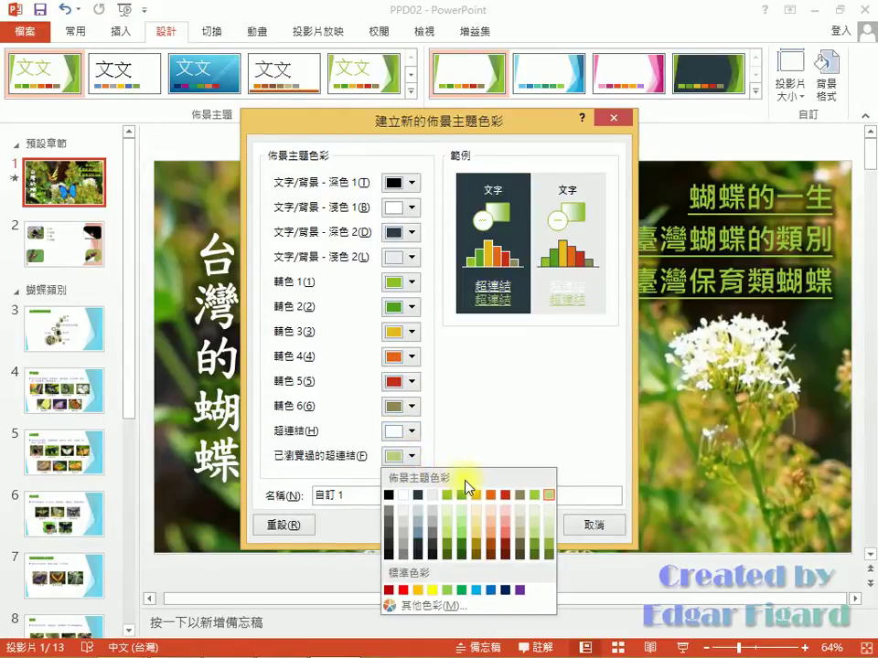
click(492, 498)
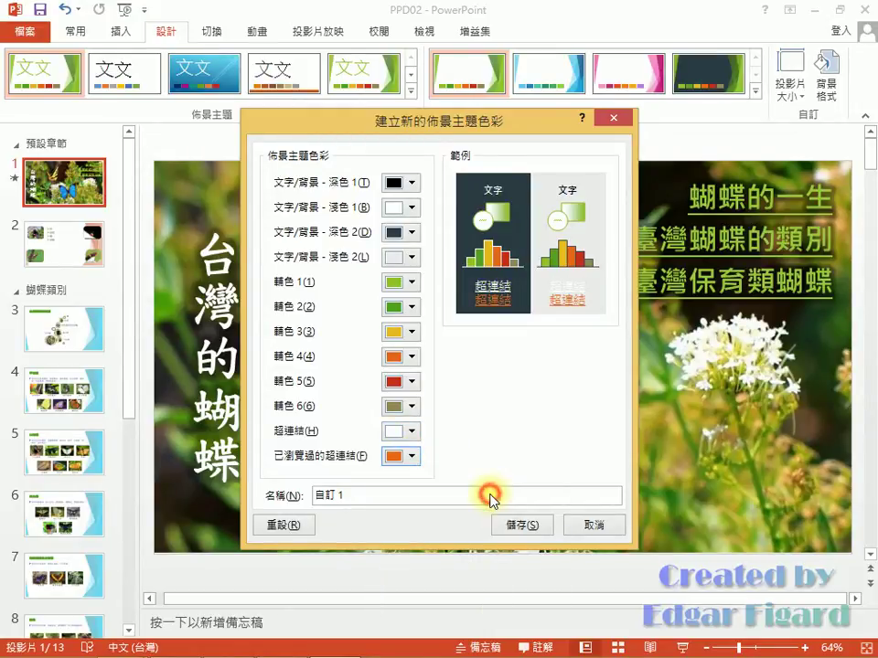
Name the custom colour set BF and save it.
drag(378, 495, 236, 494)
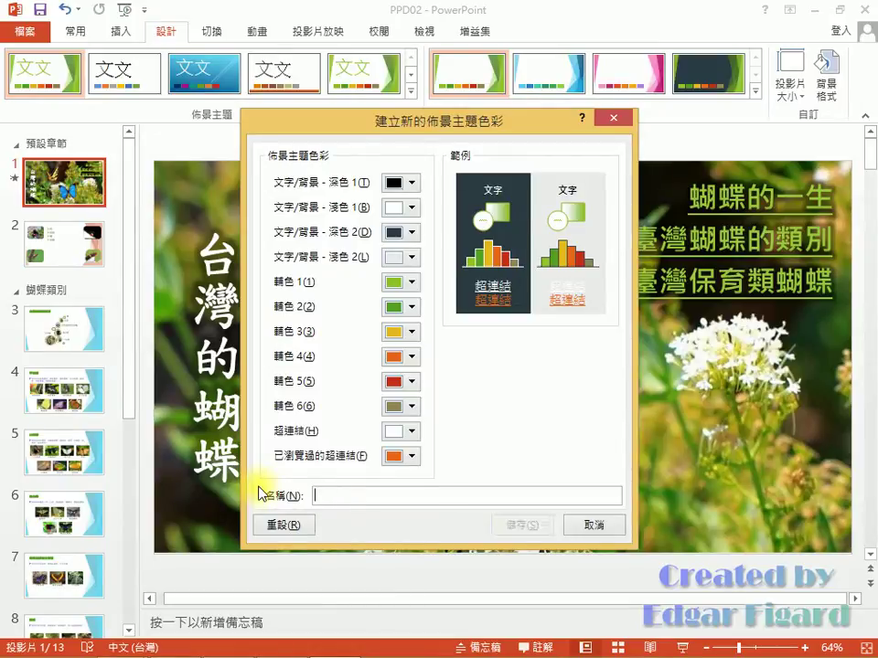
text(bf)
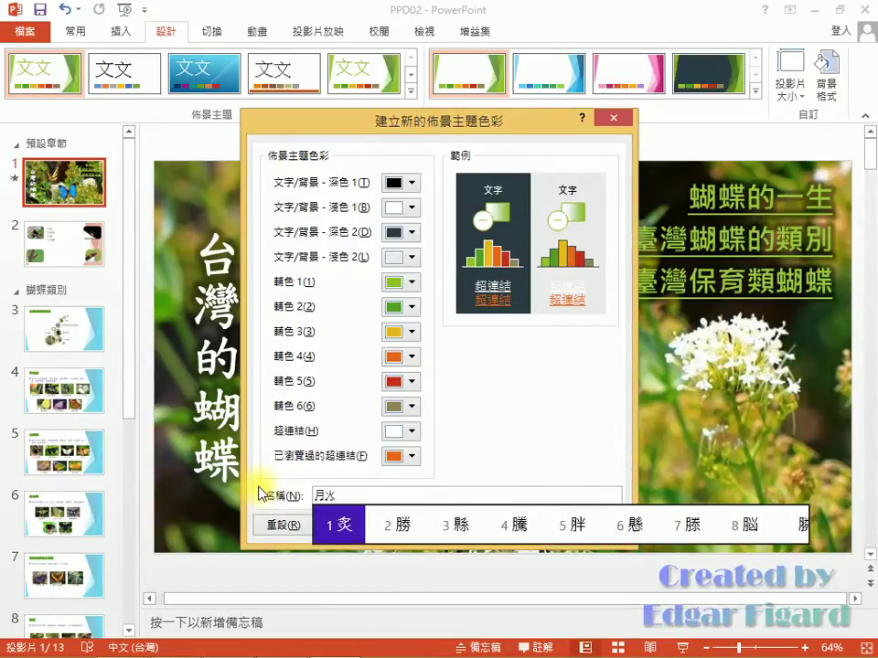
key(Escape)
text(b)
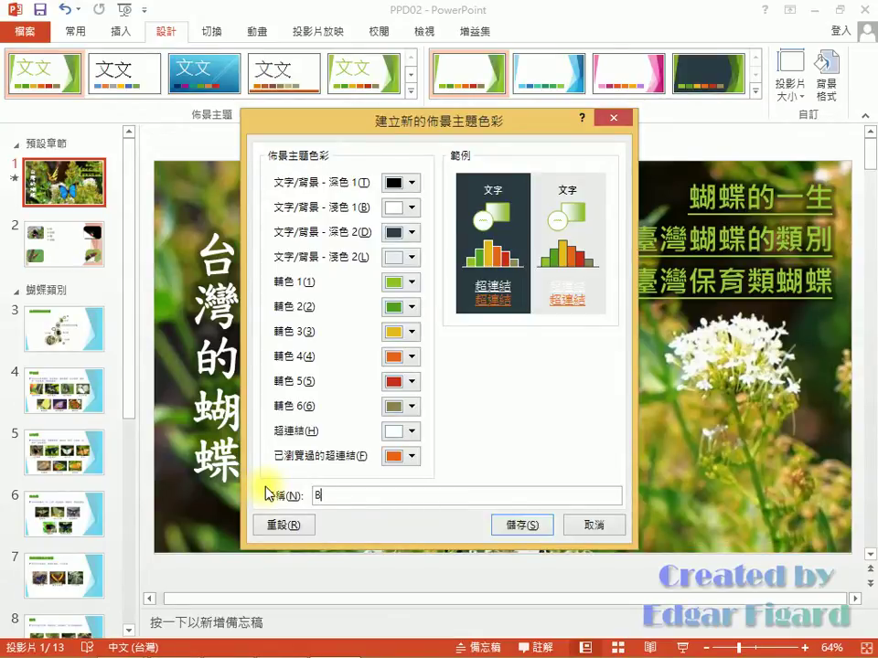
click(510, 530)
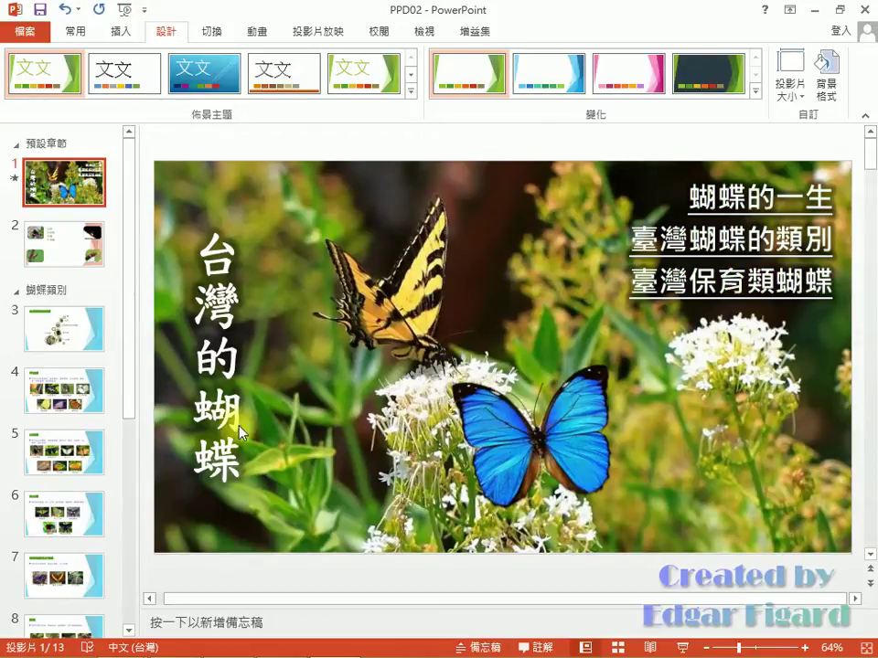
Convert slide 2's list 卵, 幼蟲, 蛹, 成蟲 into a Segmented Cycle SmartArt graphic.
click(87, 260)
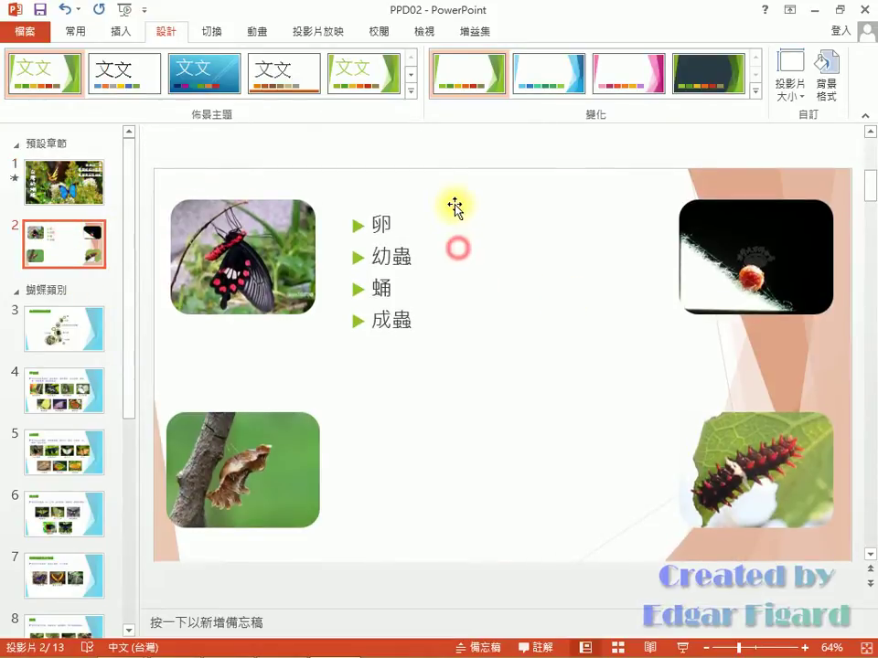
click(393, 252)
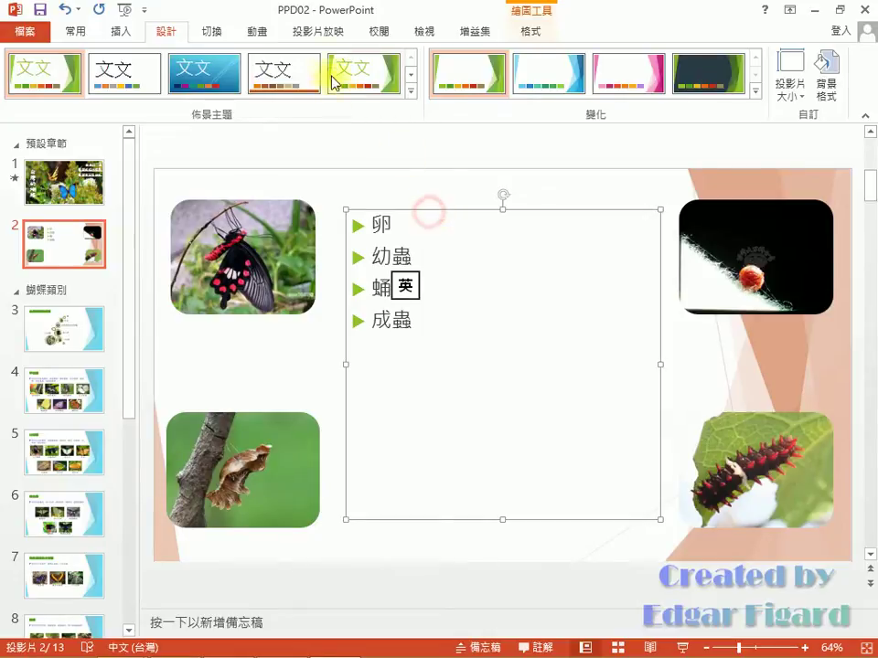
click(527, 31)
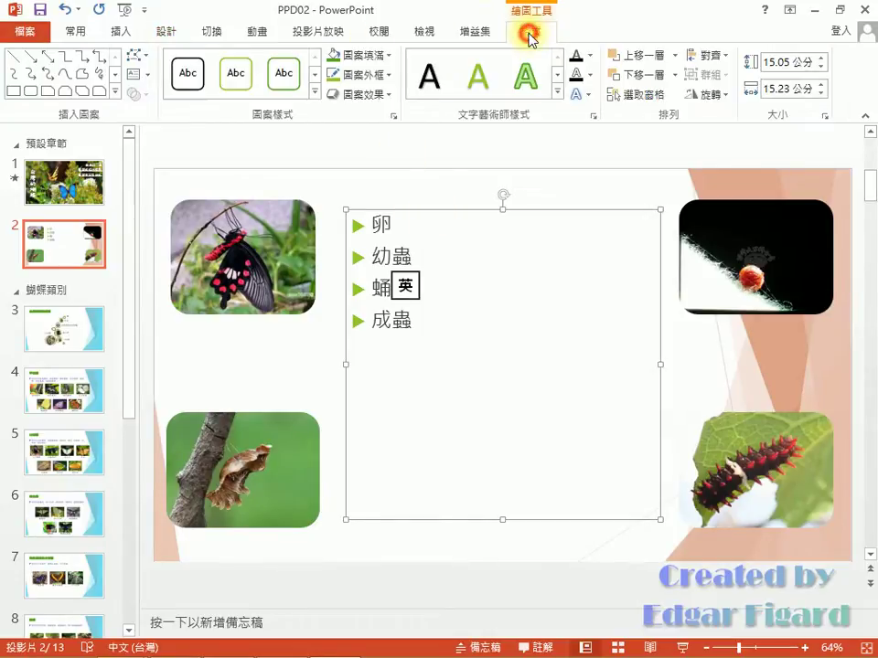
click(75, 33)
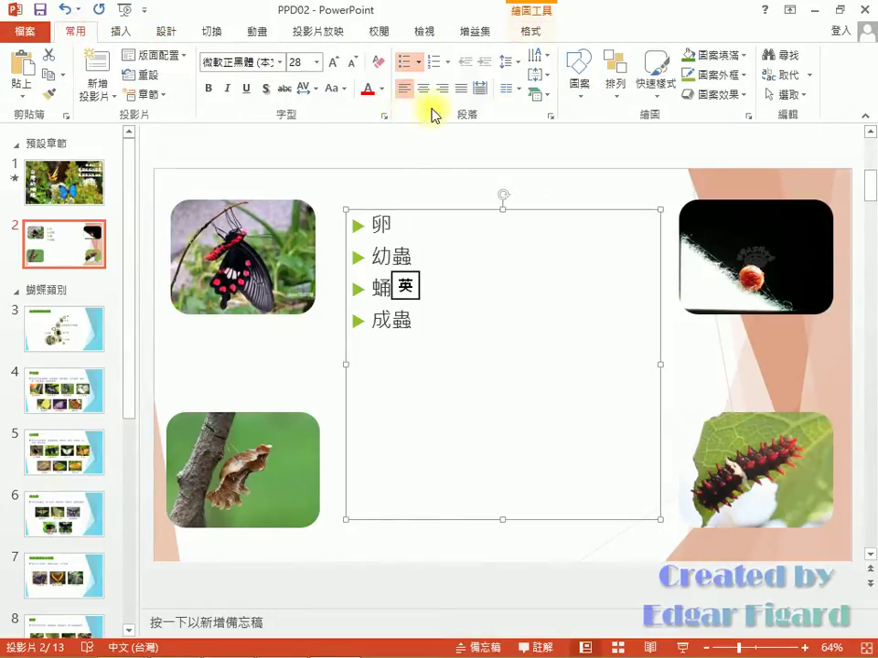
click(540, 94)
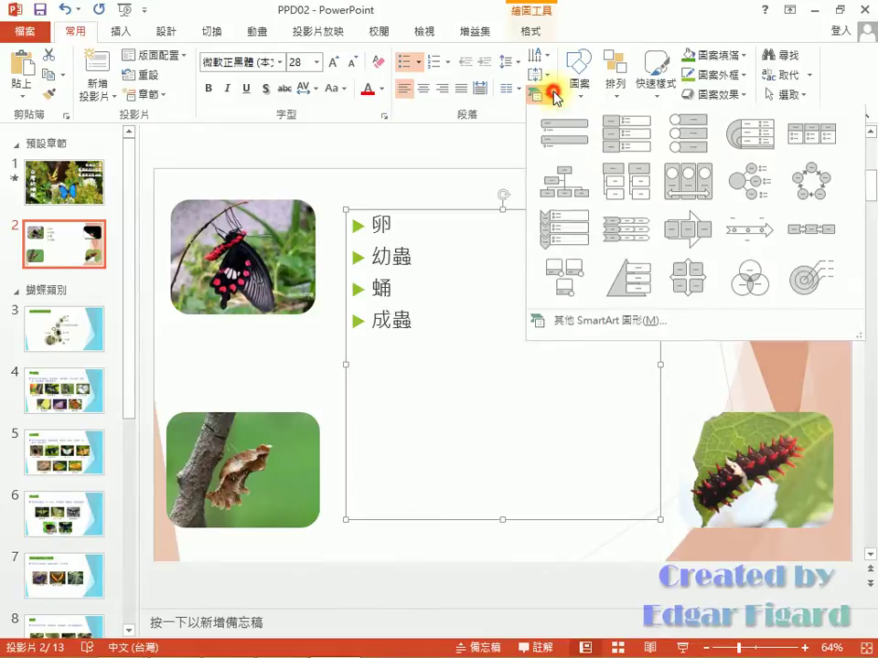
click(599, 324)
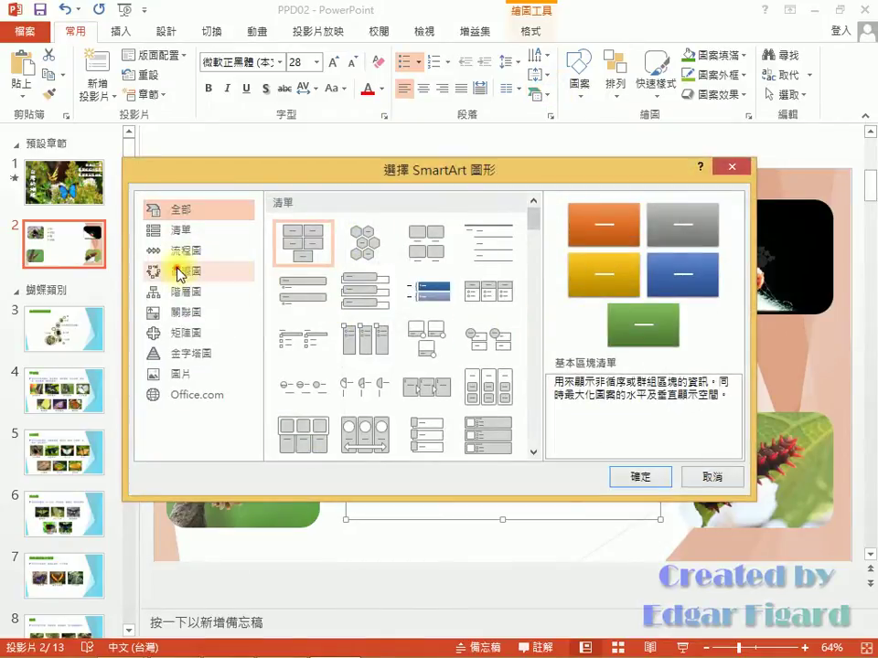
click(181, 271)
click(436, 280)
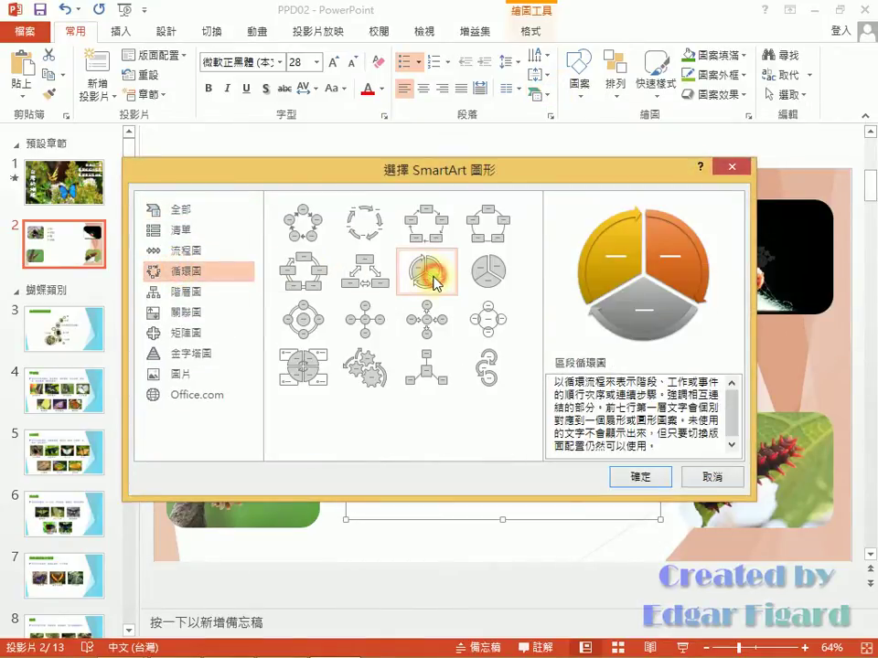
click(652, 479)
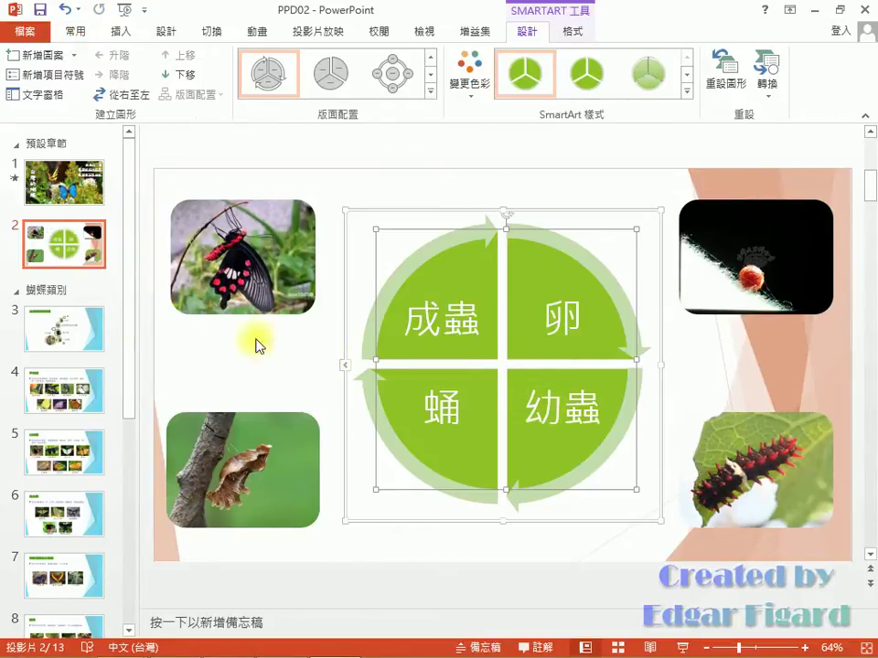
Change slide 3's butterfly SmartArt to the Hexagon Cluster layout.
click(54, 327)
click(472, 289)
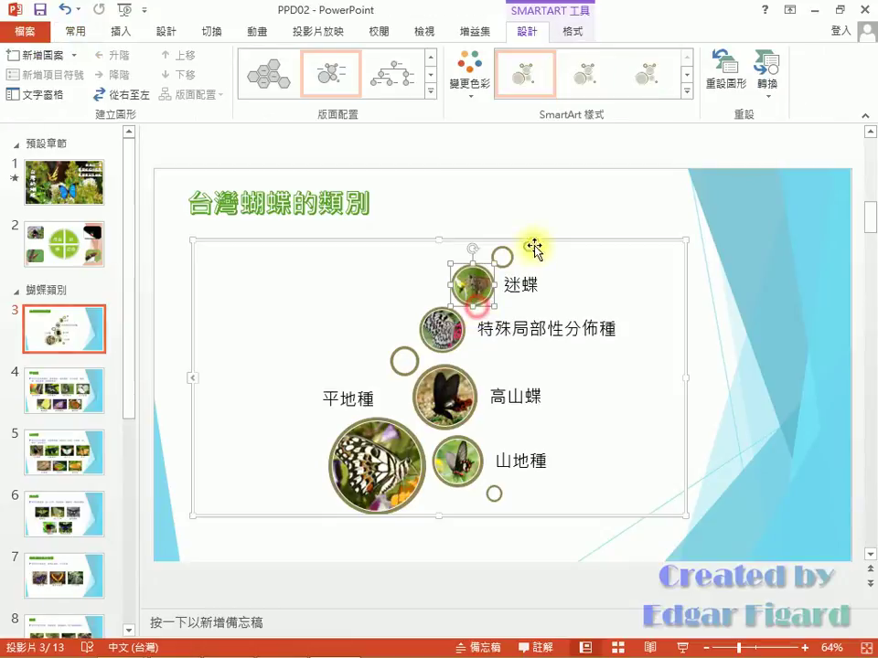
click(430, 91)
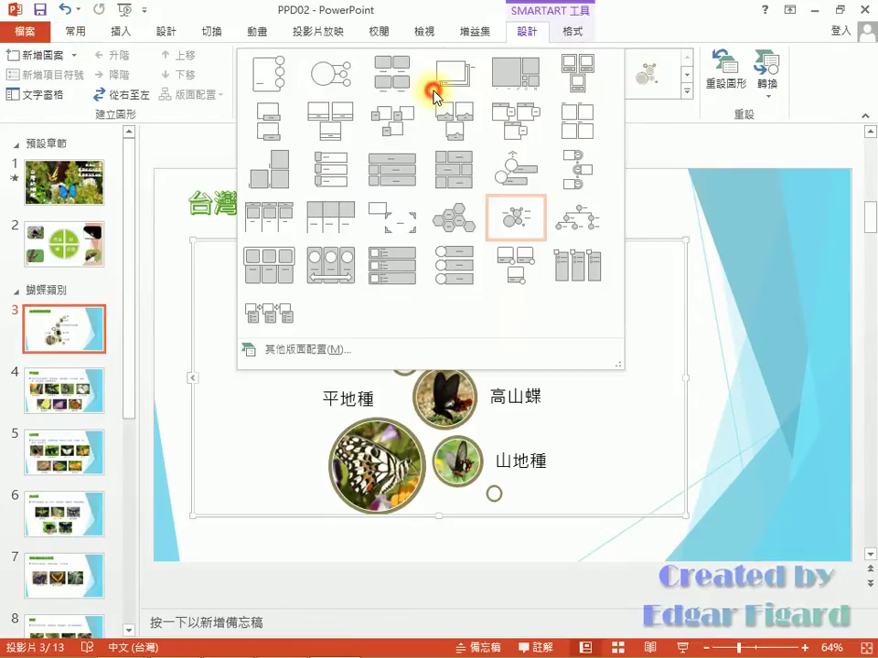
click(328, 355)
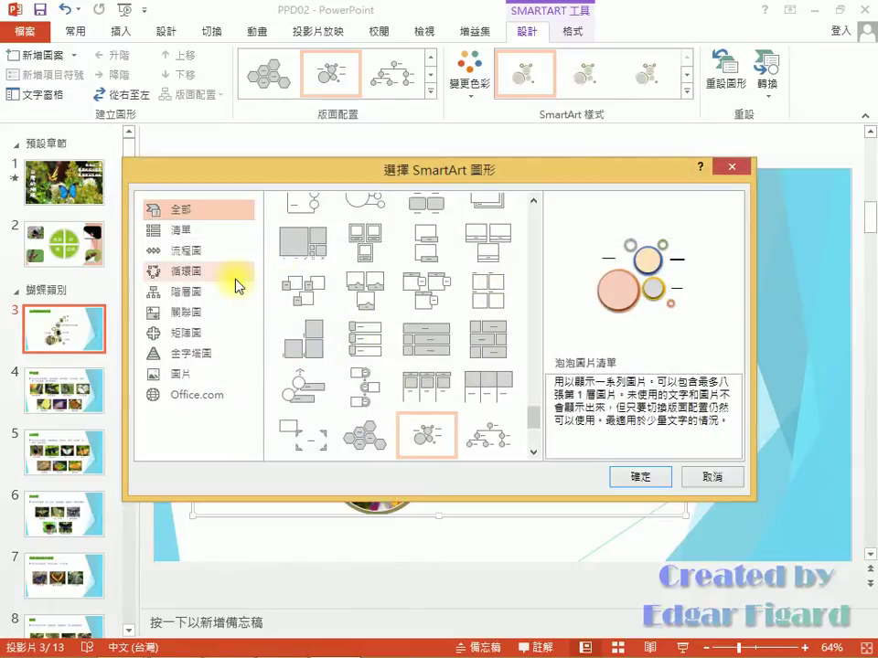
click(366, 442)
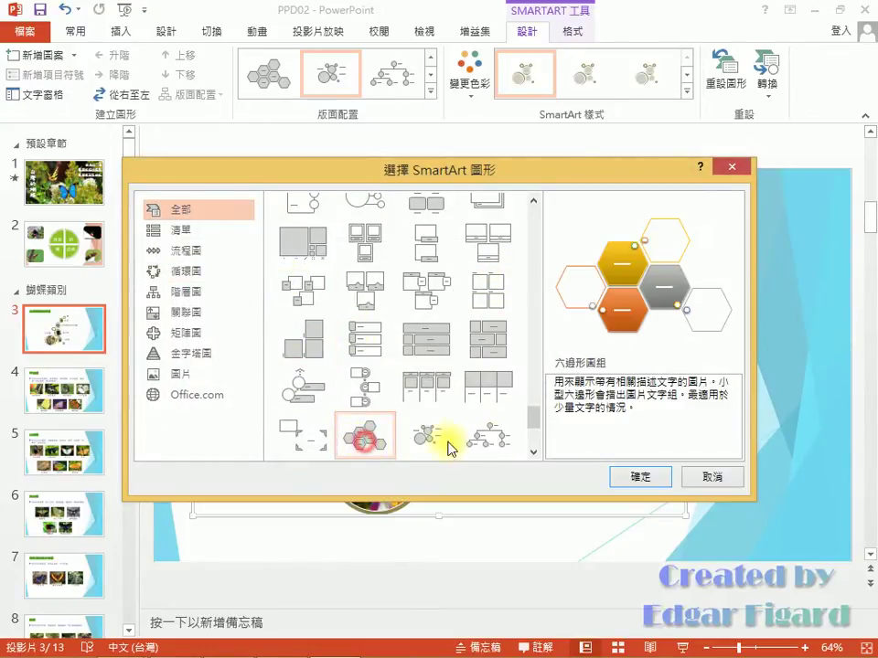
click(629, 476)
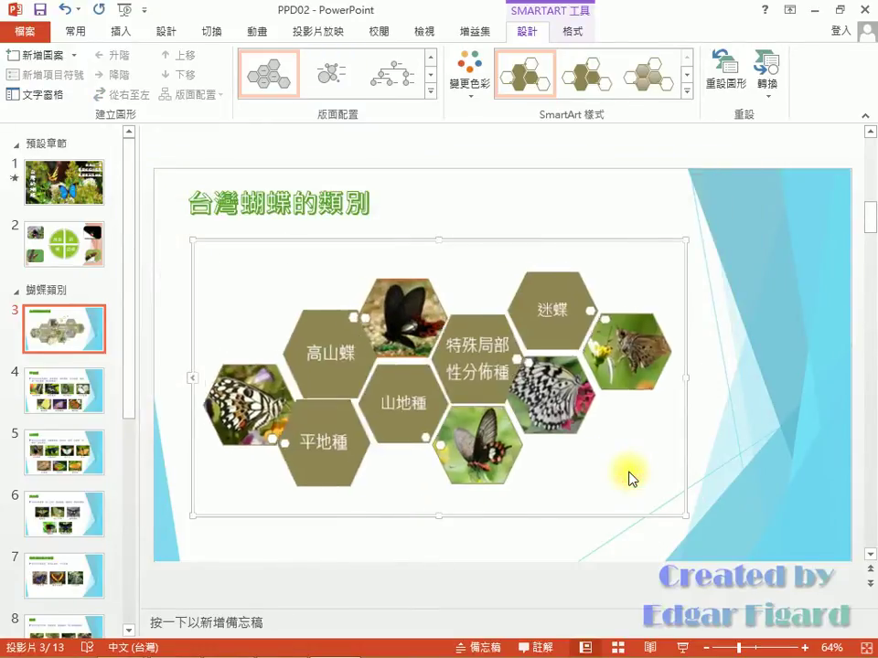
Apply the first Colorful scheme to the hexagon graphic.
click(469, 91)
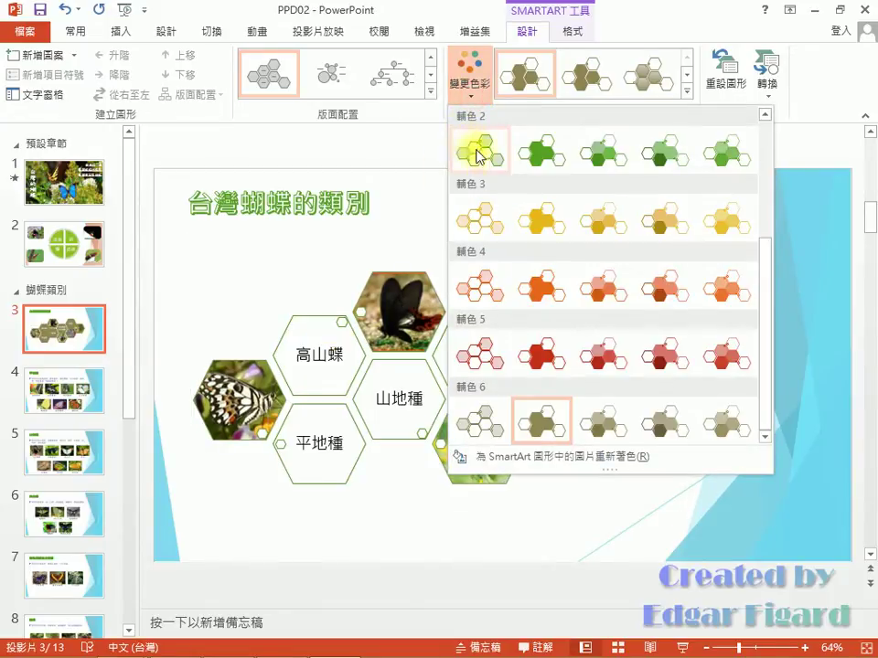
scroll(486, 160, up, 3)
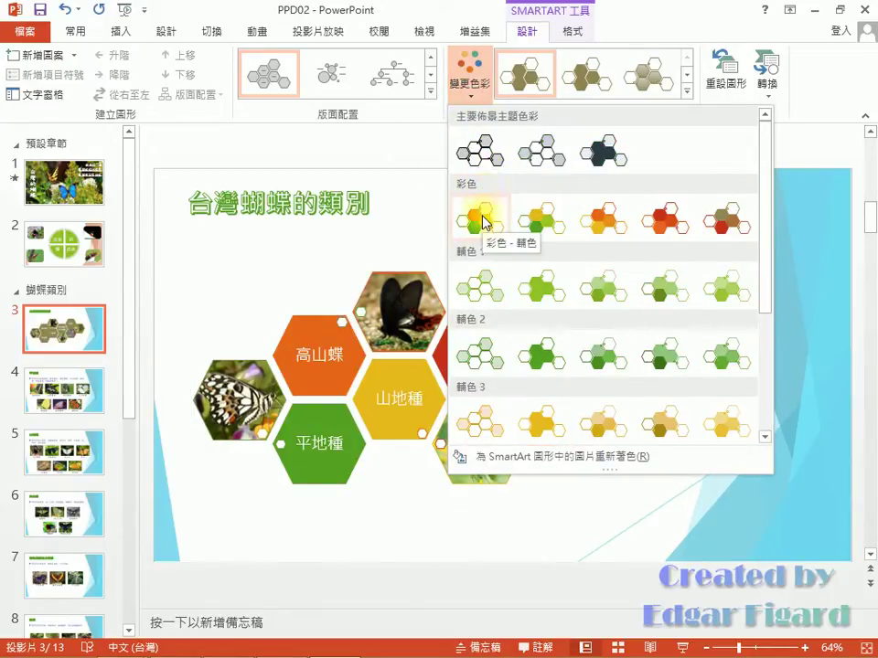
click(482, 219)
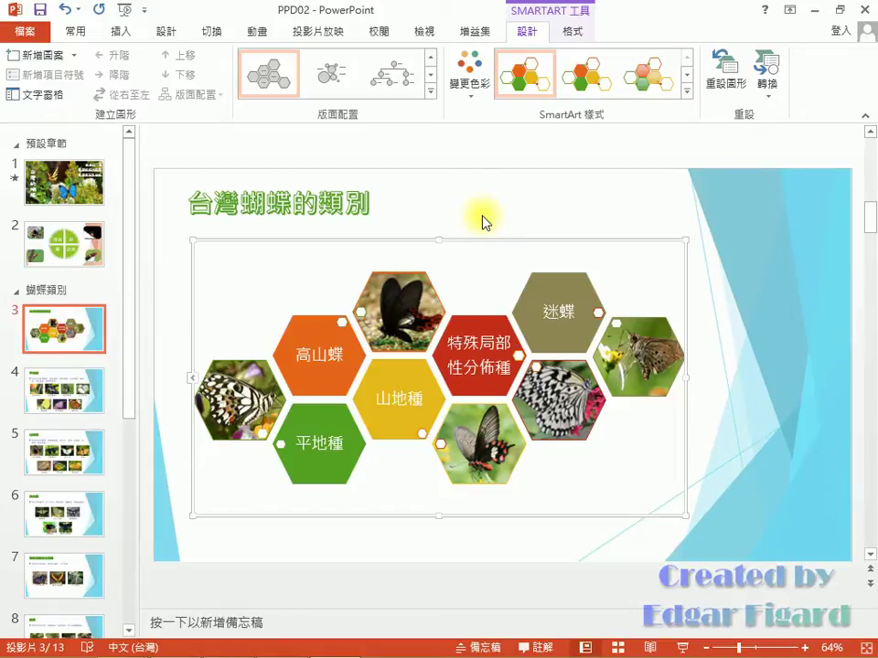
click(508, 209)
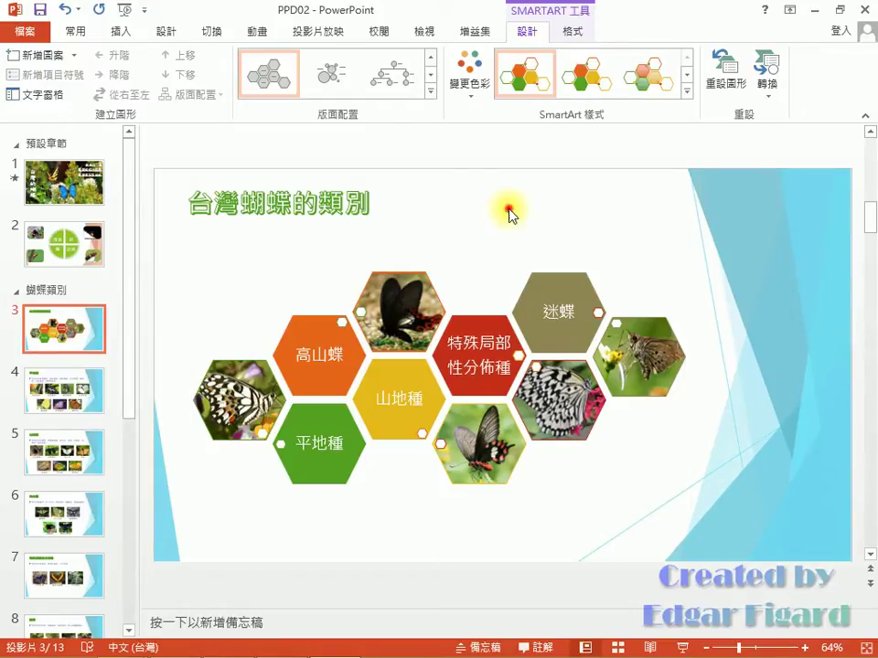
Limit the slide show to play slides from 1 to 1 instead of all slides.
click(311, 37)
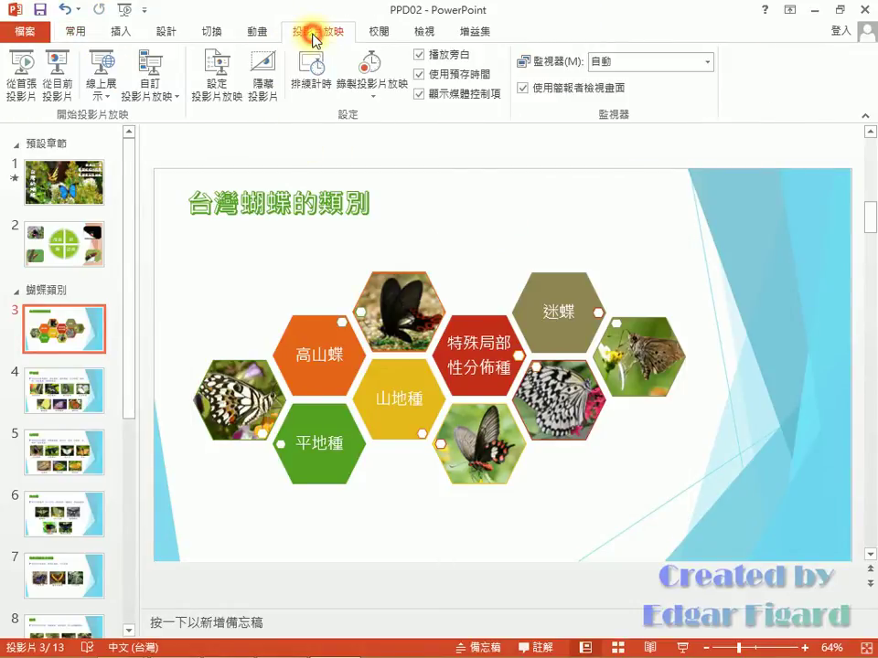
click(223, 92)
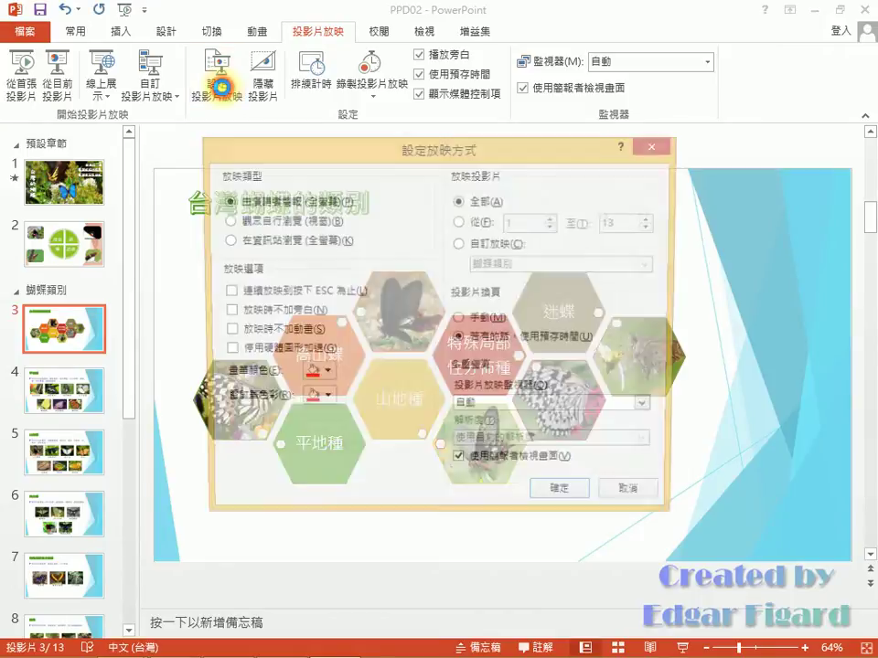
click(514, 229)
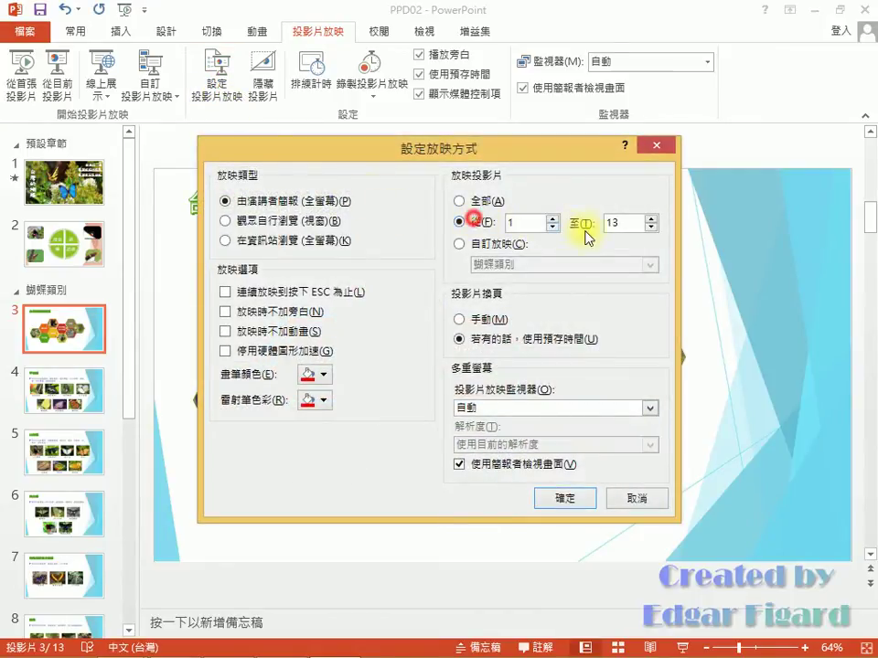
double_click(622, 222)
text(1)
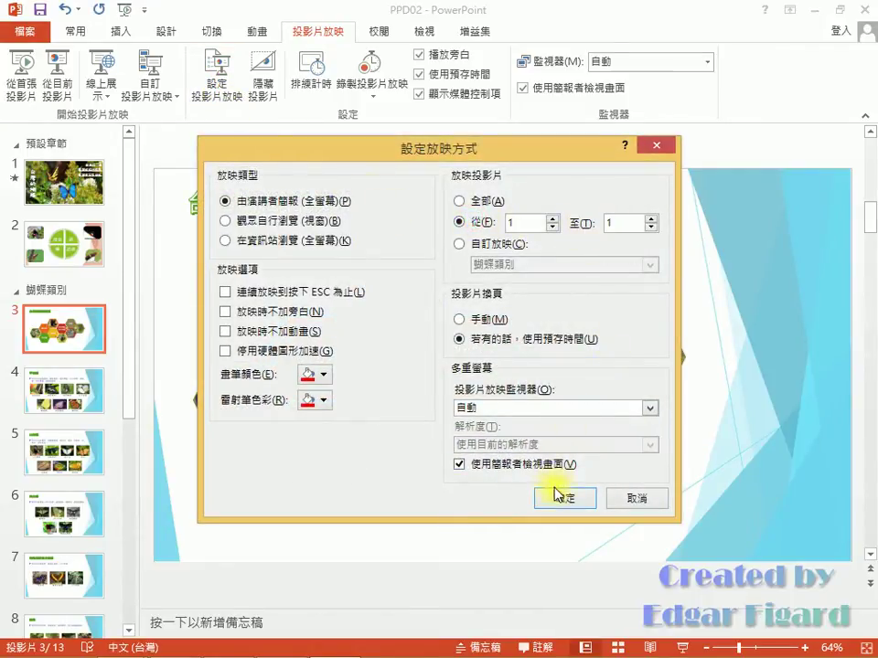
click(558, 495)
Save the presentation as PPD02 in the PP02 folder, then close PowerPoint.
click(25, 33)
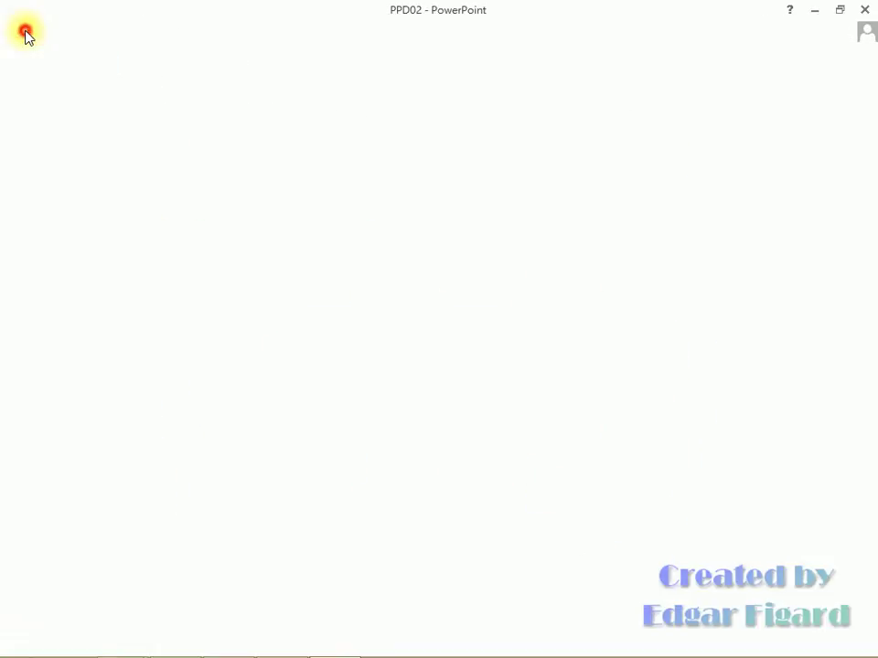
click(40, 203)
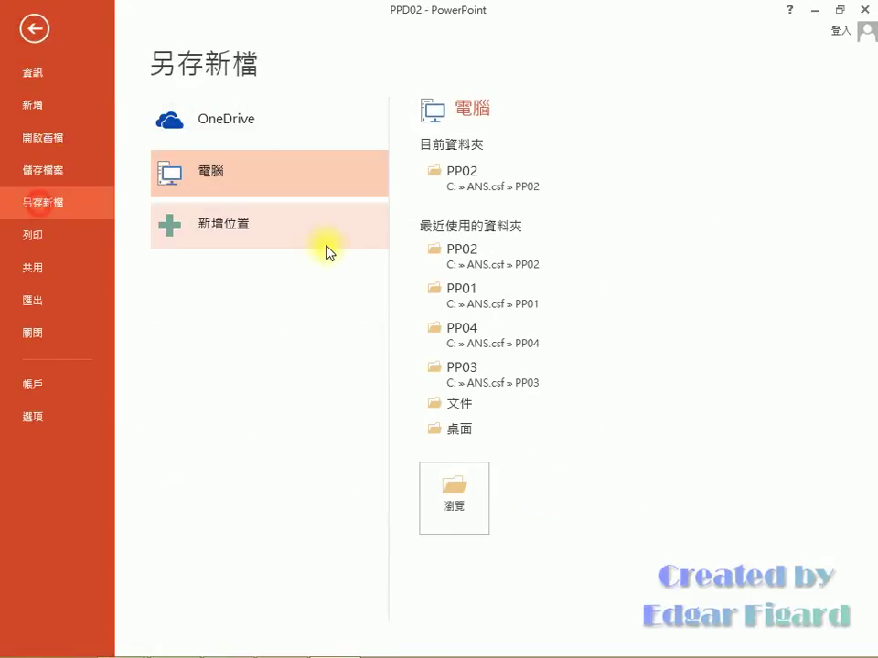
click(459, 187)
click(131, 292)
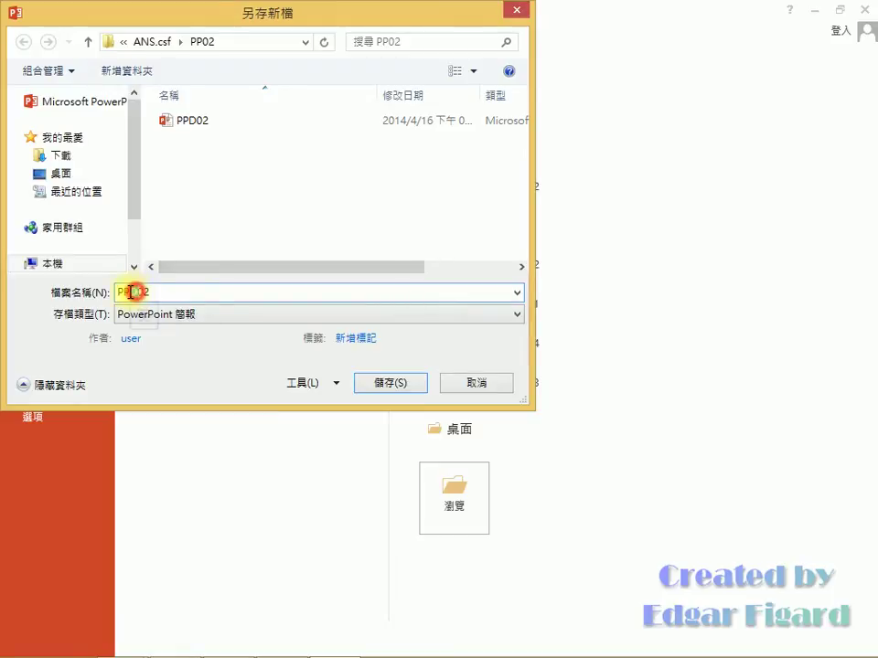
click(366, 382)
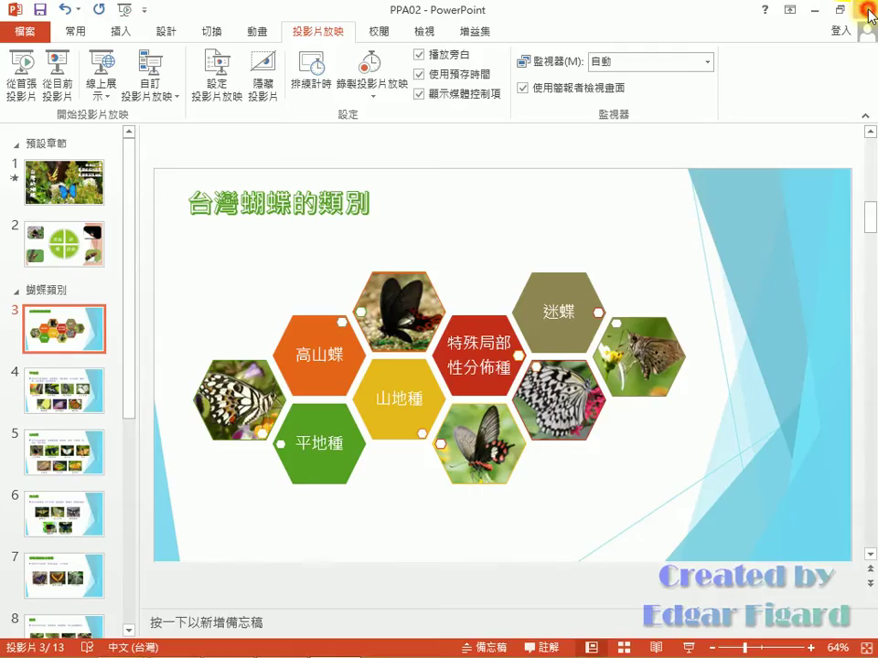
click(867, 11)
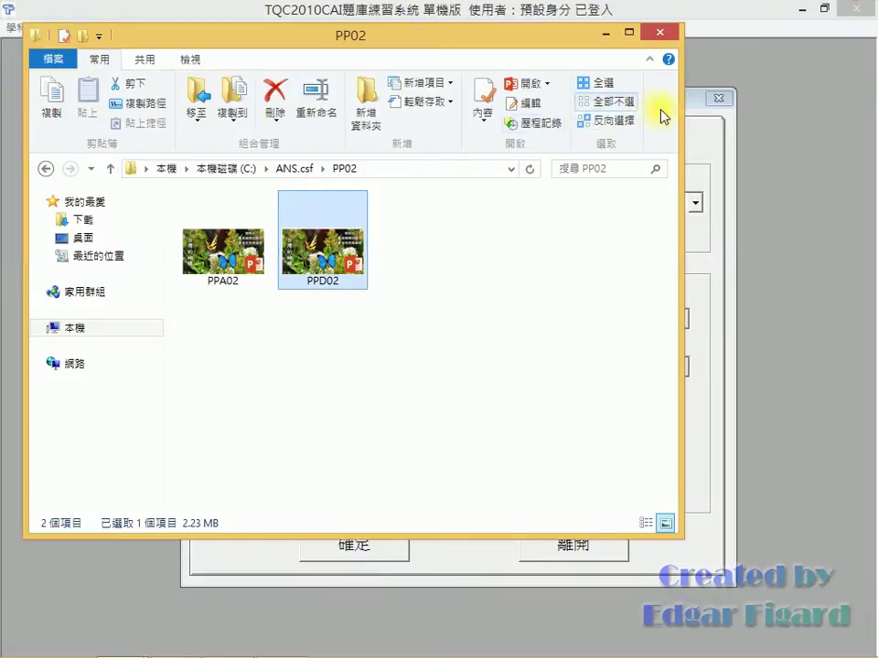
Close the answer folder and start grading PowerPoint 2013 question 210.
click(700, 121)
click(391, 543)
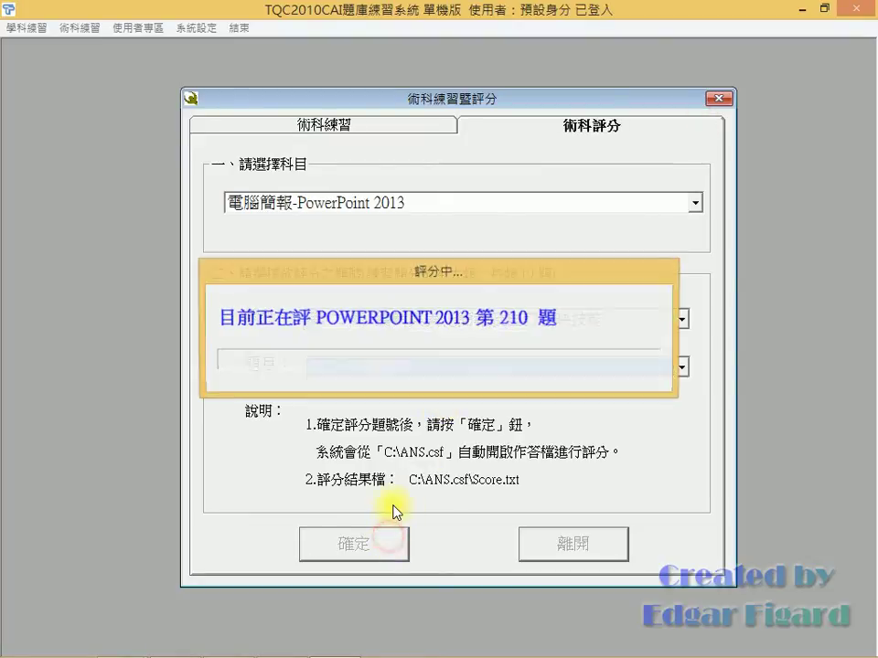